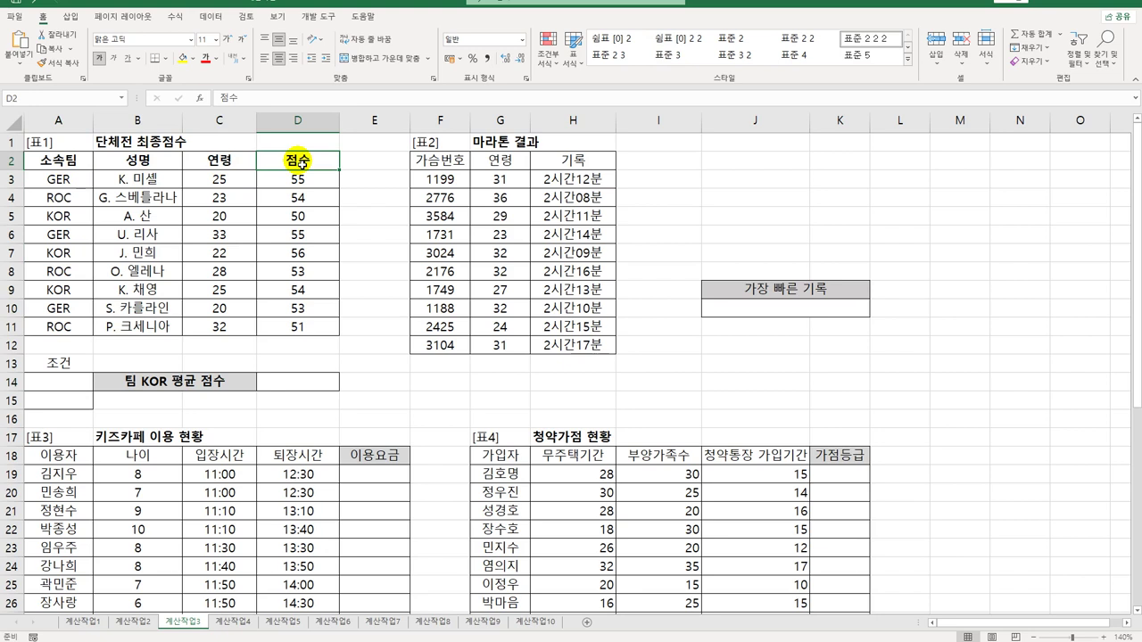
# Build the criteria range in A14:A15 by copying the 소속팀 header and a KOR entry from table 1
pyautogui.click(319, 387)
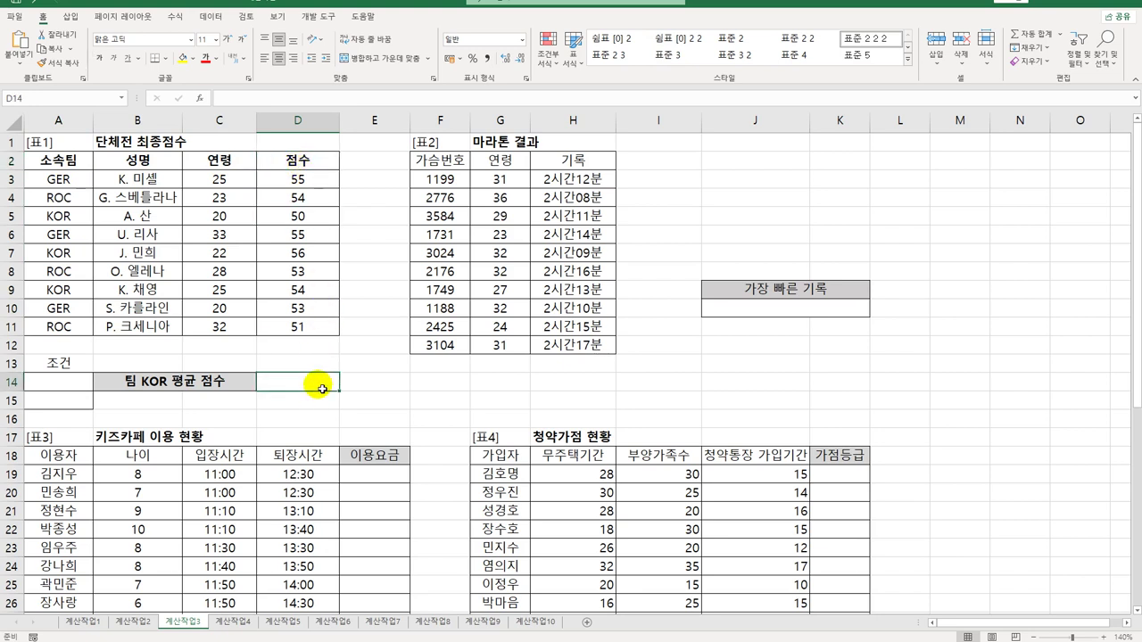
pyautogui.click(51, 163)
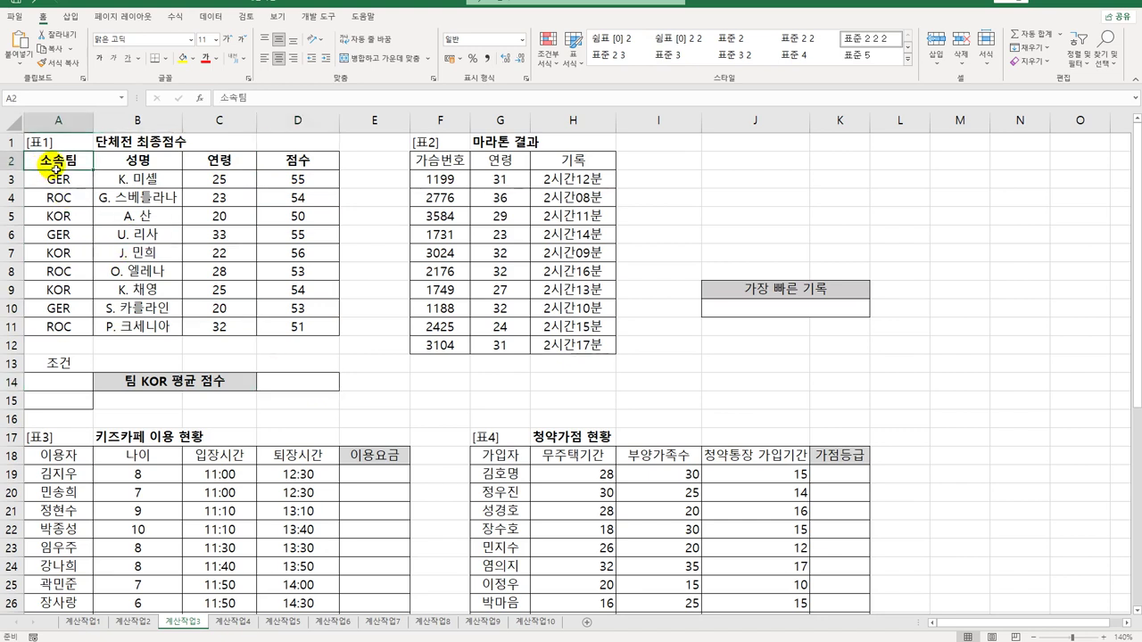
pyautogui.keyDown('ctrl'); pyautogui.click(67, 258); pyautogui.keyUp('ctrl')
pyautogui.hotkey('ctrl', 'c')
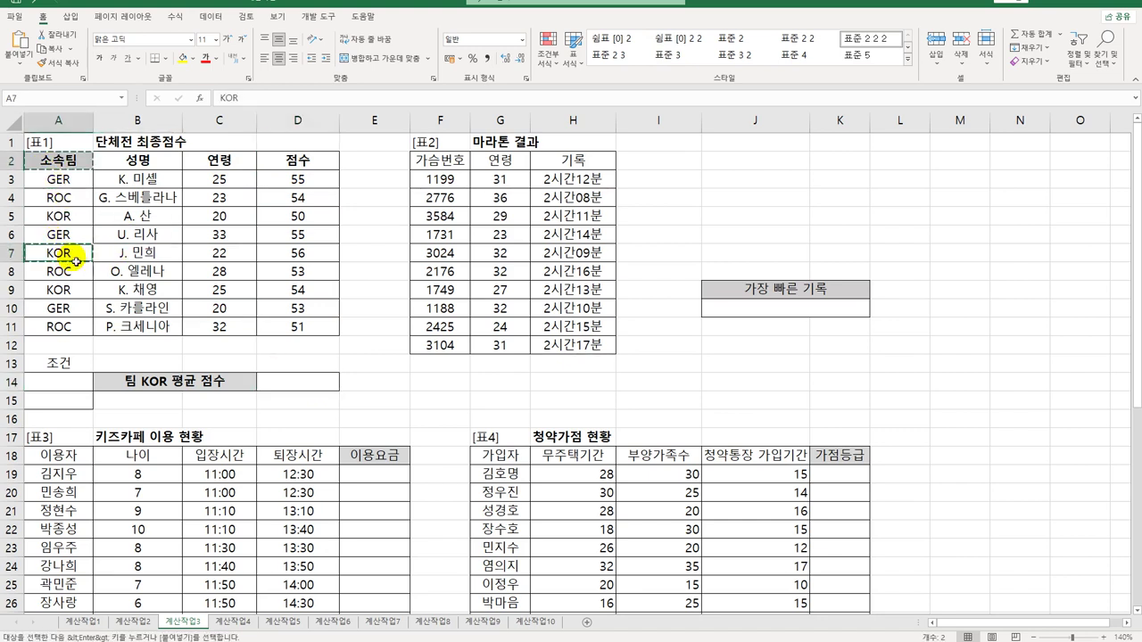
pyautogui.click(68, 395)
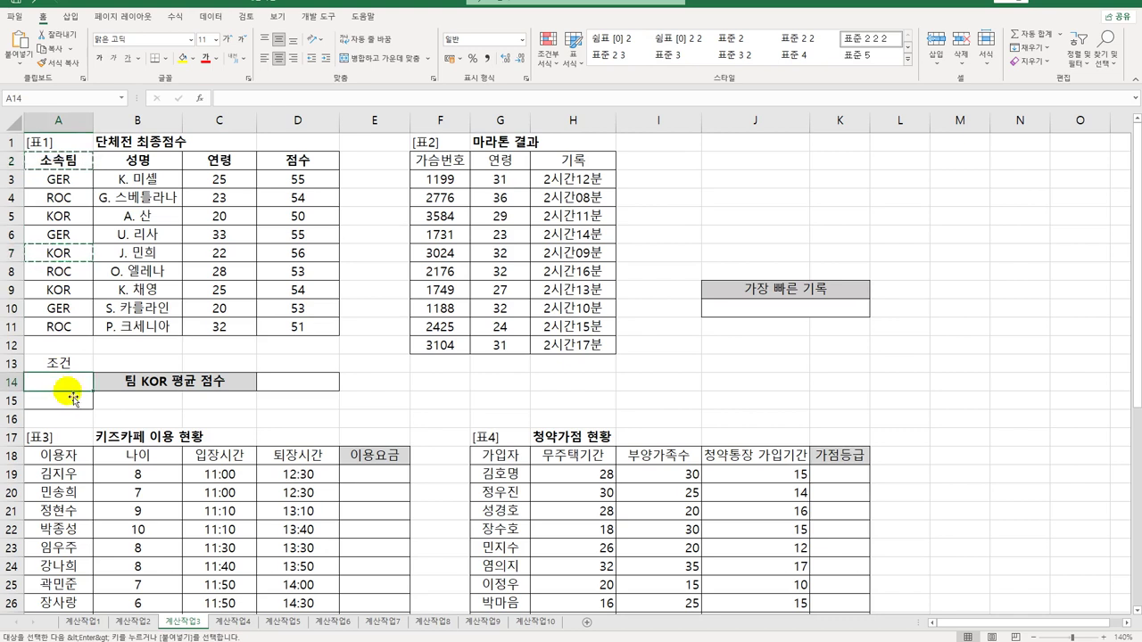
pyautogui.hotkey('ctrl', 'v')
# Start a DAVERAGE formula in D14 and open its function arguments, keeping the dialog clear of table 1
pyautogui.click(298, 384)
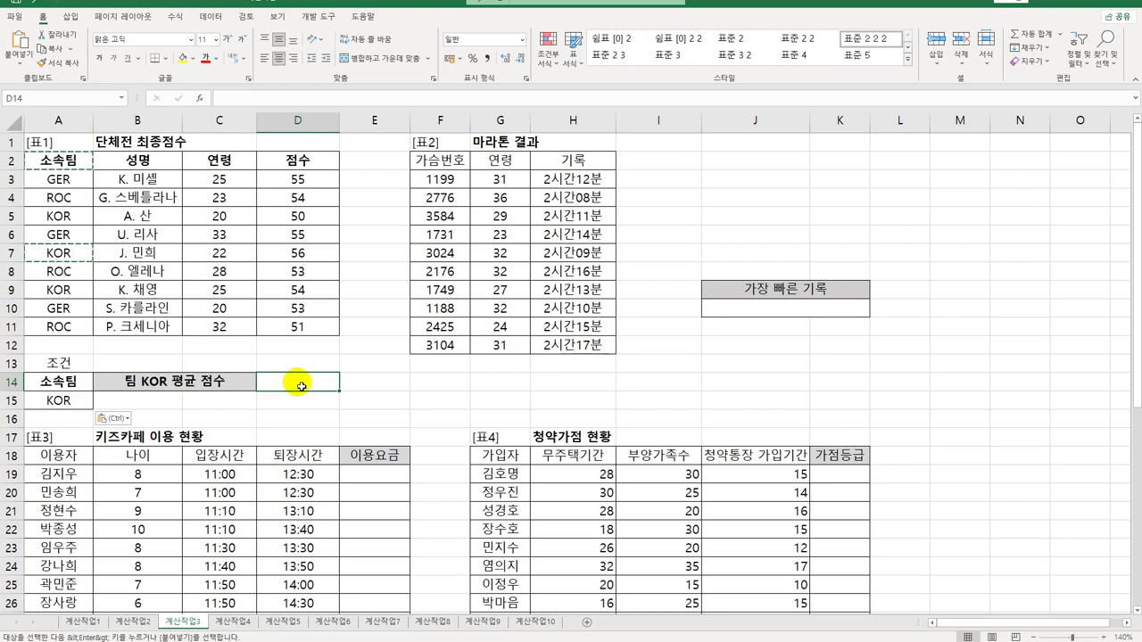
pyautogui.write('=')
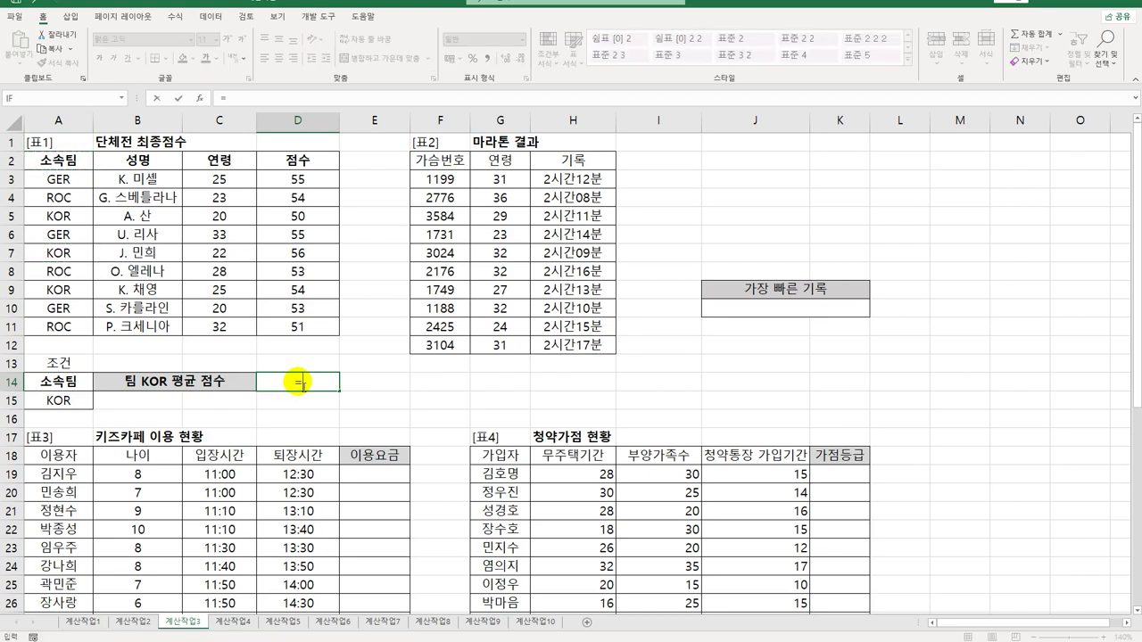
pyautogui.write('d')
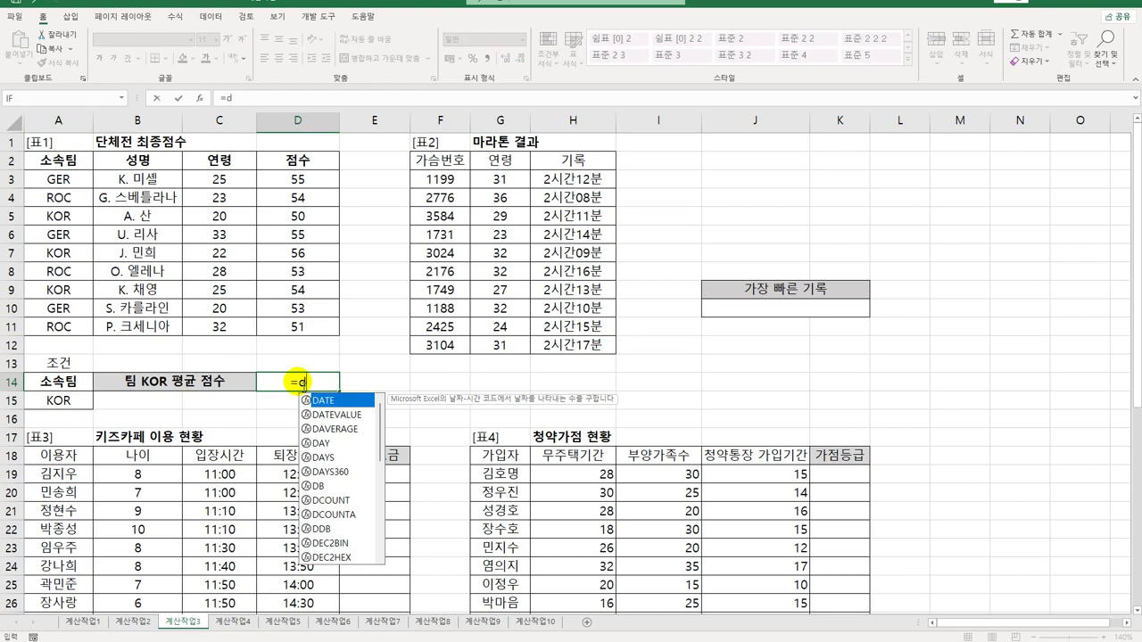
pyautogui.click(347, 430)
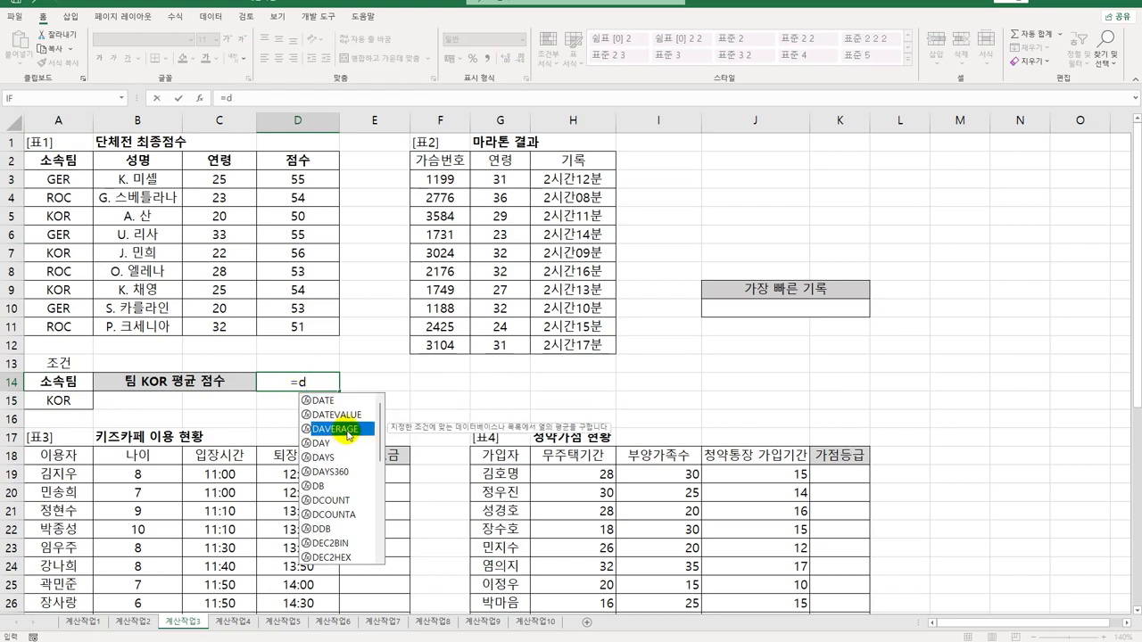
pyautogui.doubleClick(347, 431)
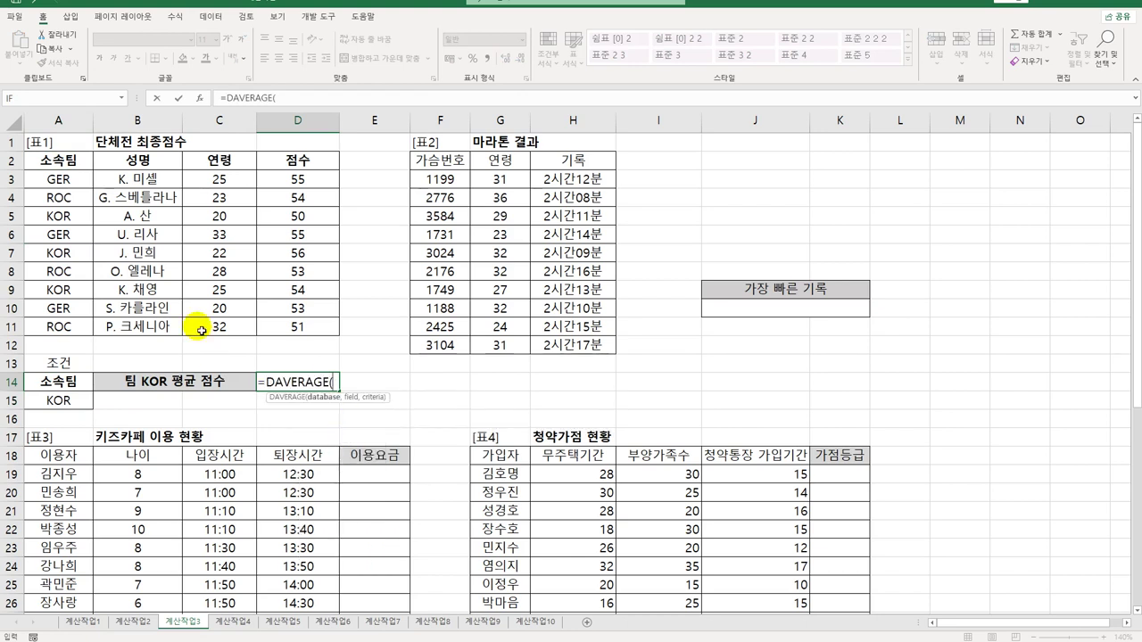
pyautogui.click(200, 97)
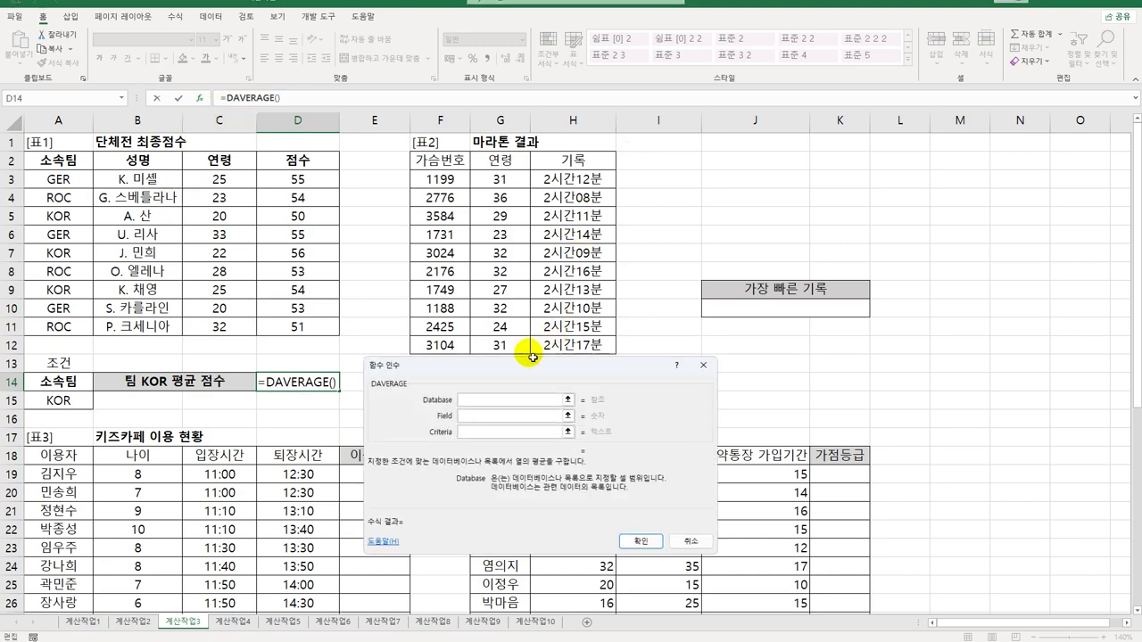
pyautogui.moveTo(524, 365); pyautogui.dragTo(529, 175)
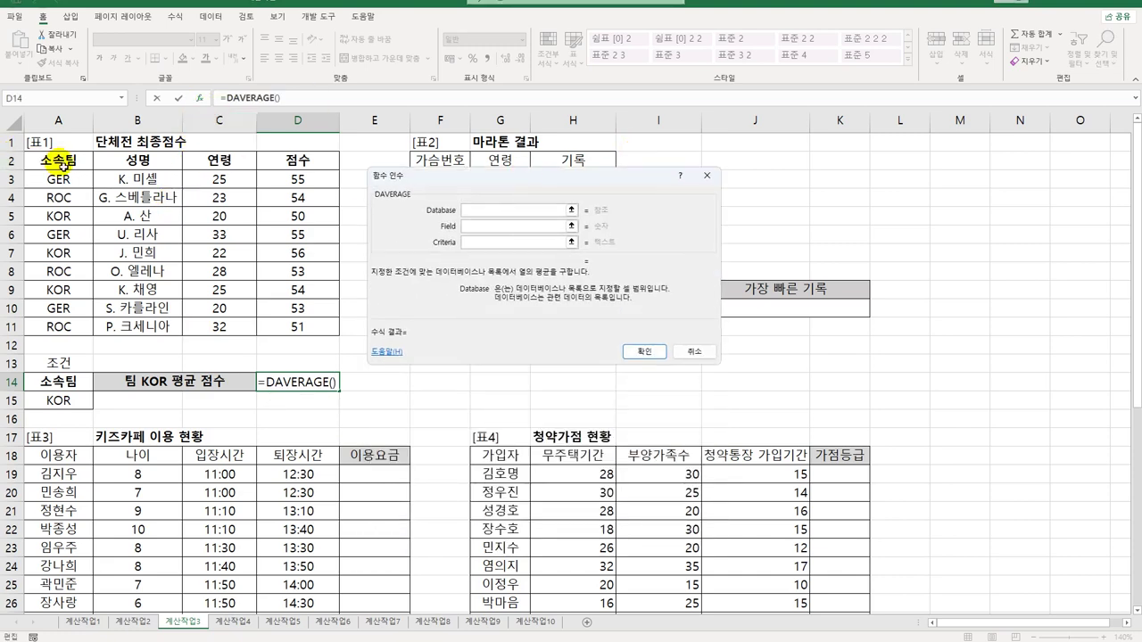
# Complete the DAVERAGE arguments with database A2:D11, field D2 and criteria A14:A15
pyautogui.moveTo(40, 161); pyautogui.dragTo(286, 326)
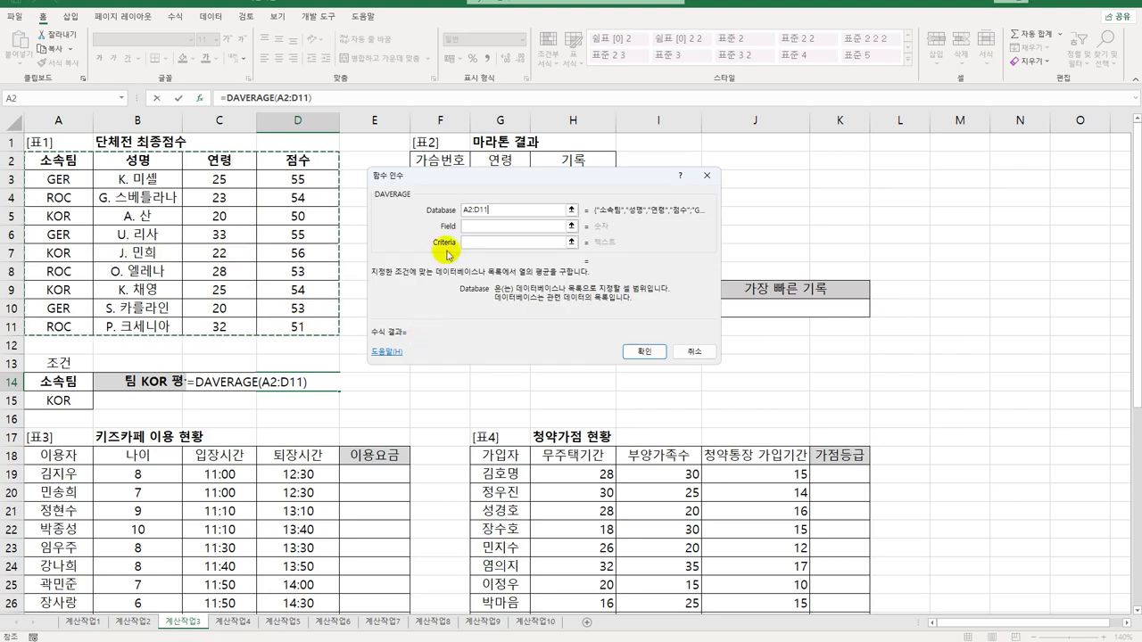
pyautogui.click(482, 234)
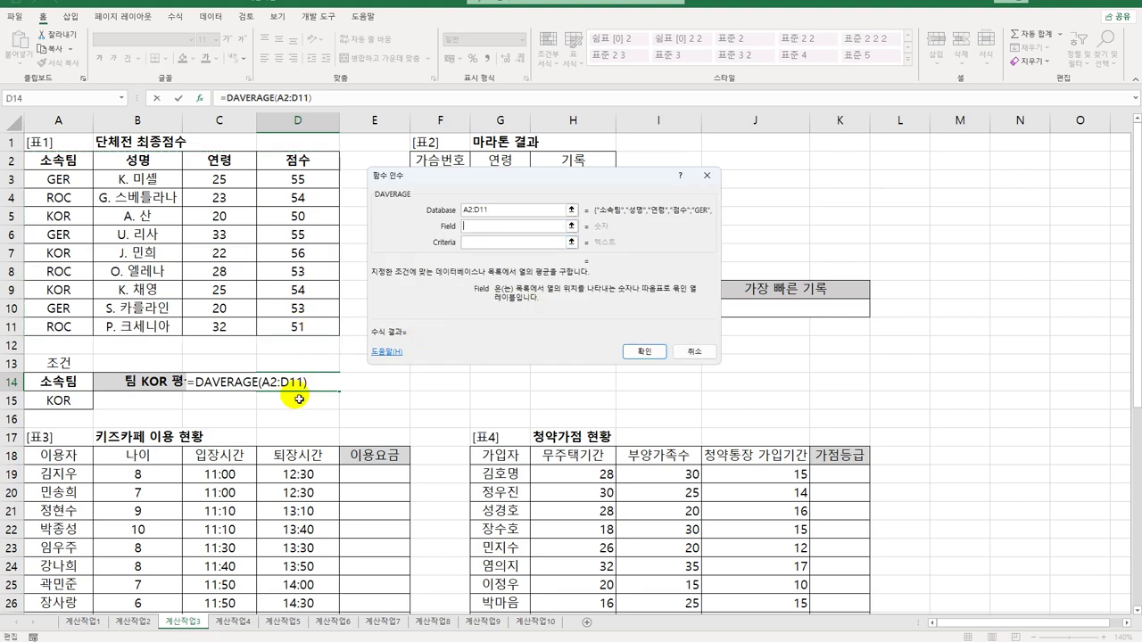
pyautogui.click(303, 162)
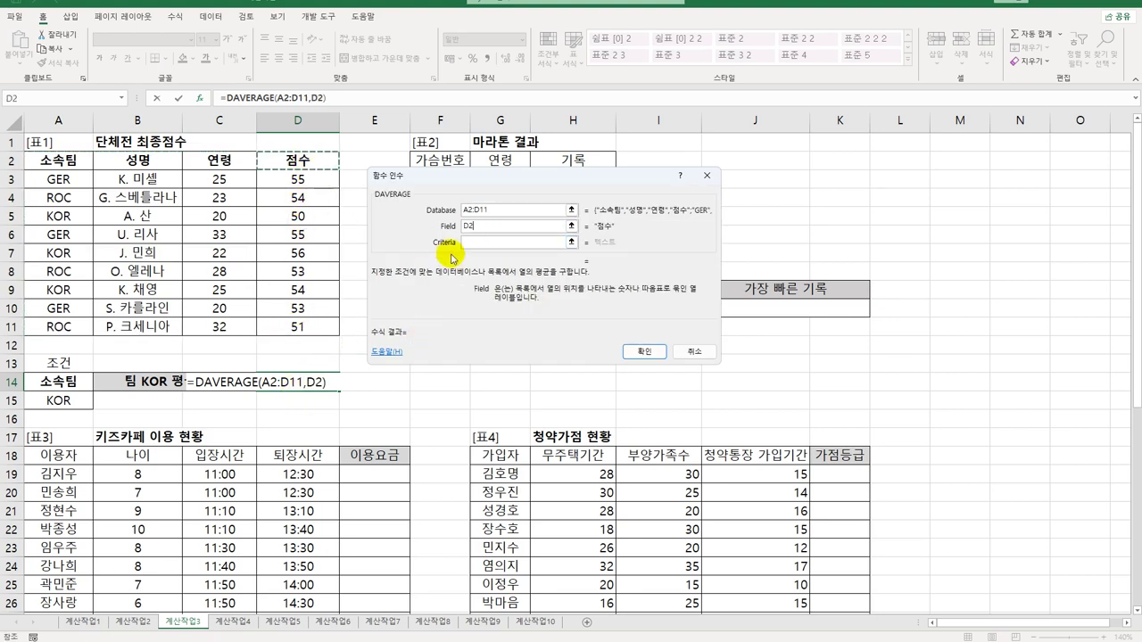
pyautogui.click(483, 247)
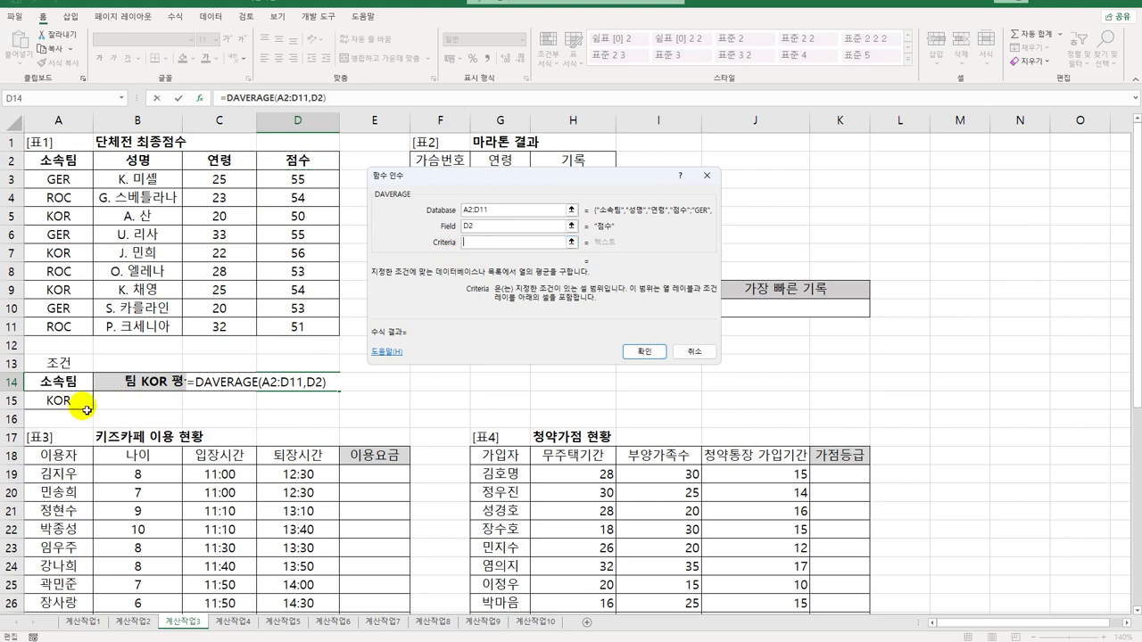
pyautogui.moveTo(72, 382); pyautogui.dragTo(77, 401)
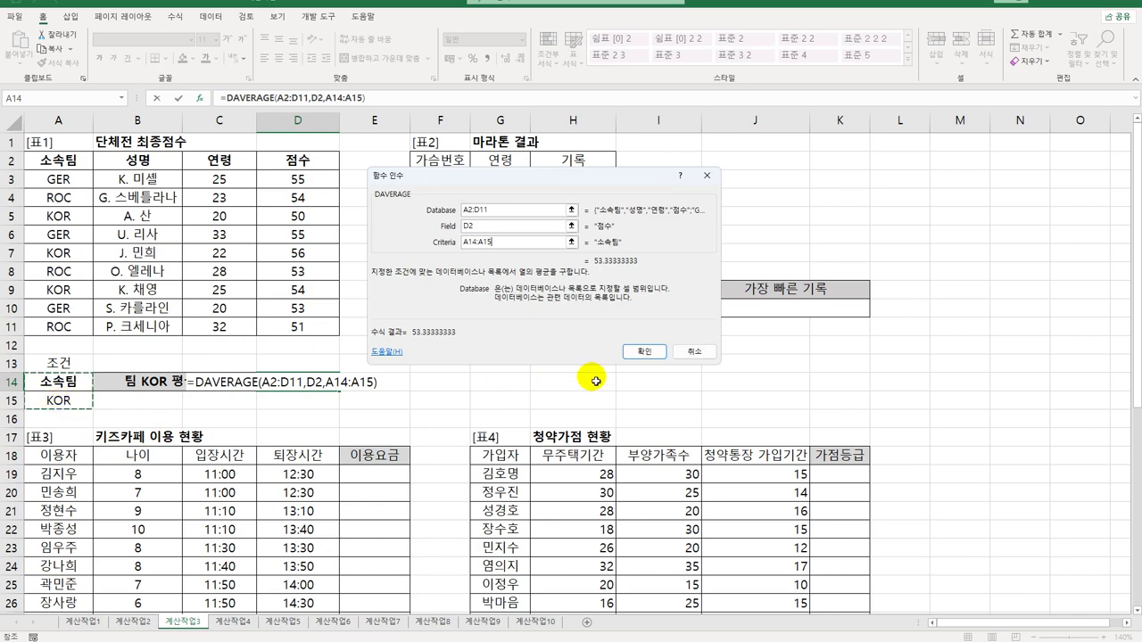
pyautogui.click(641, 352)
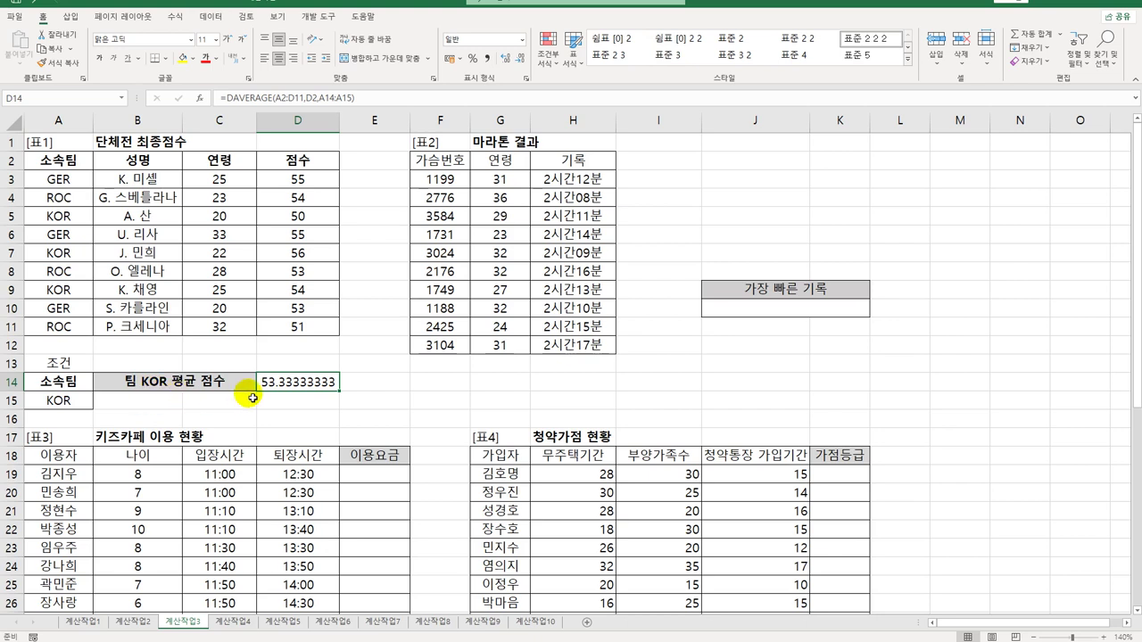
# Wrap the D14 average formula in ROUND with 2 decimal places: =ROUND(DAVERAGE(A2:D11,D2,A14:A15),2)
pyautogui.doubleClick(266, 384)
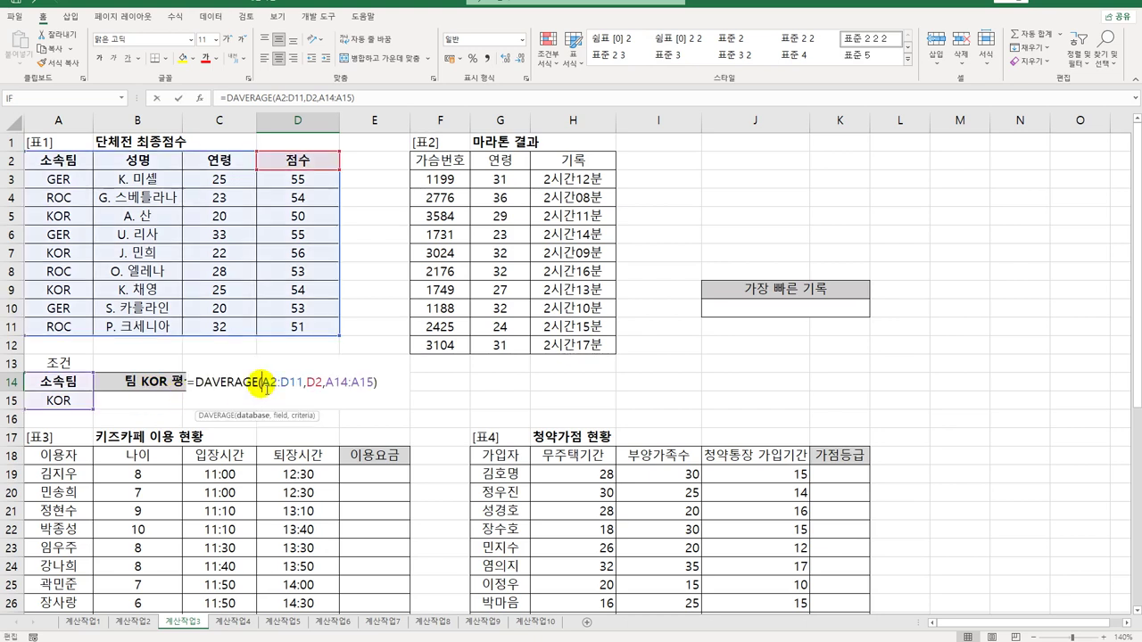
pyautogui.click(198, 384)
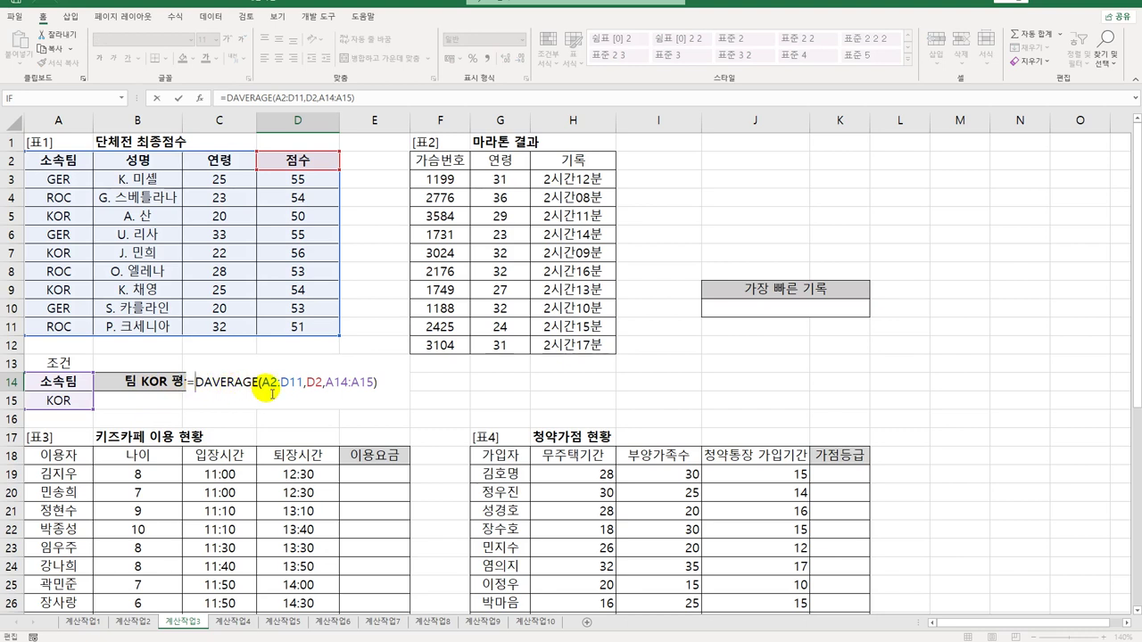
pyautogui.write('round')
pyautogui.press('Tab')
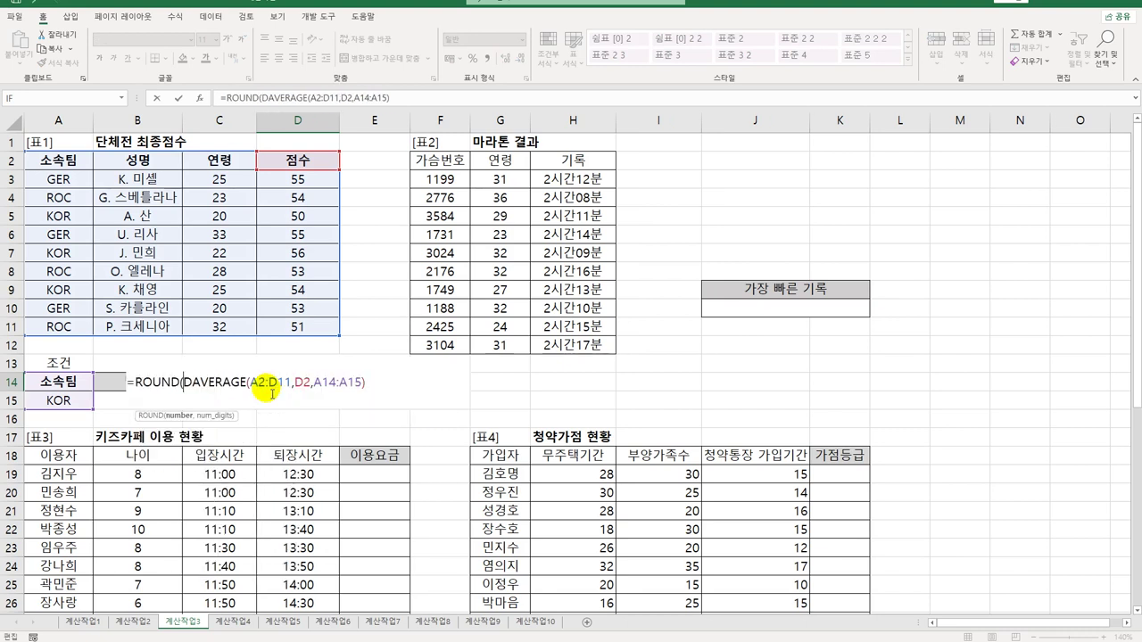
pyautogui.press('End')
pyautogui.write(',2)')
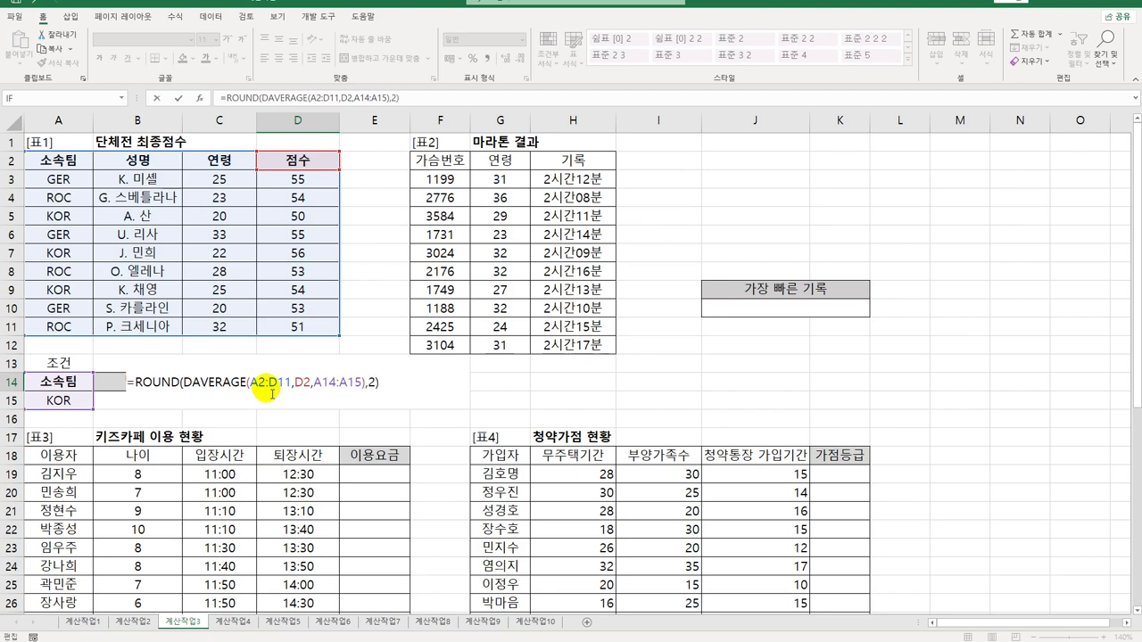
pyautogui.press('Return')
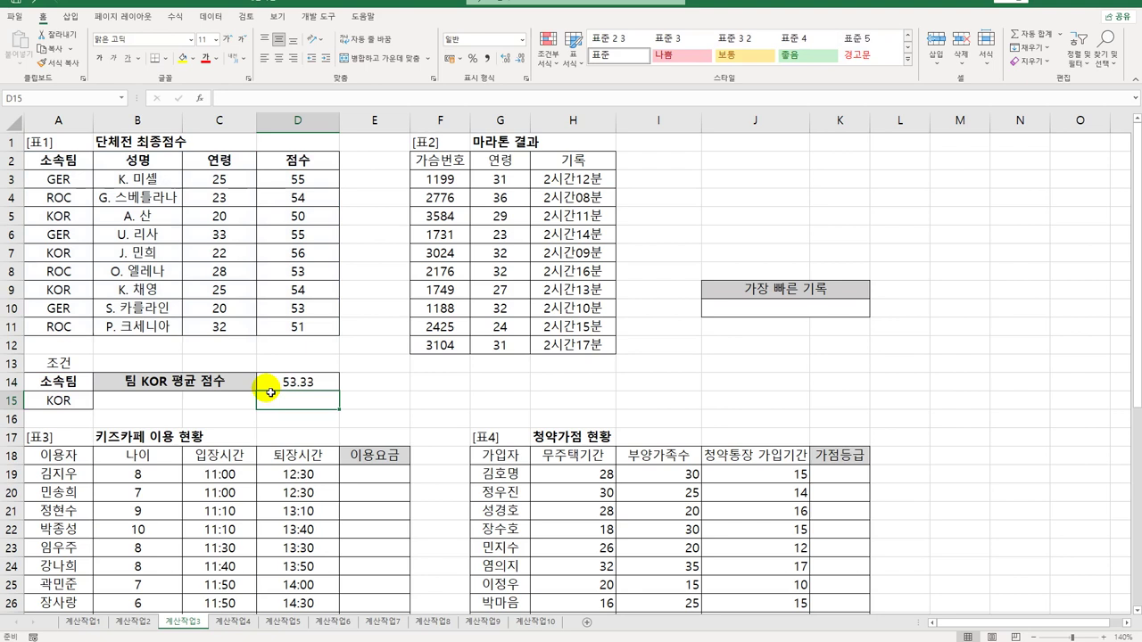
pyautogui.click(317, 388)
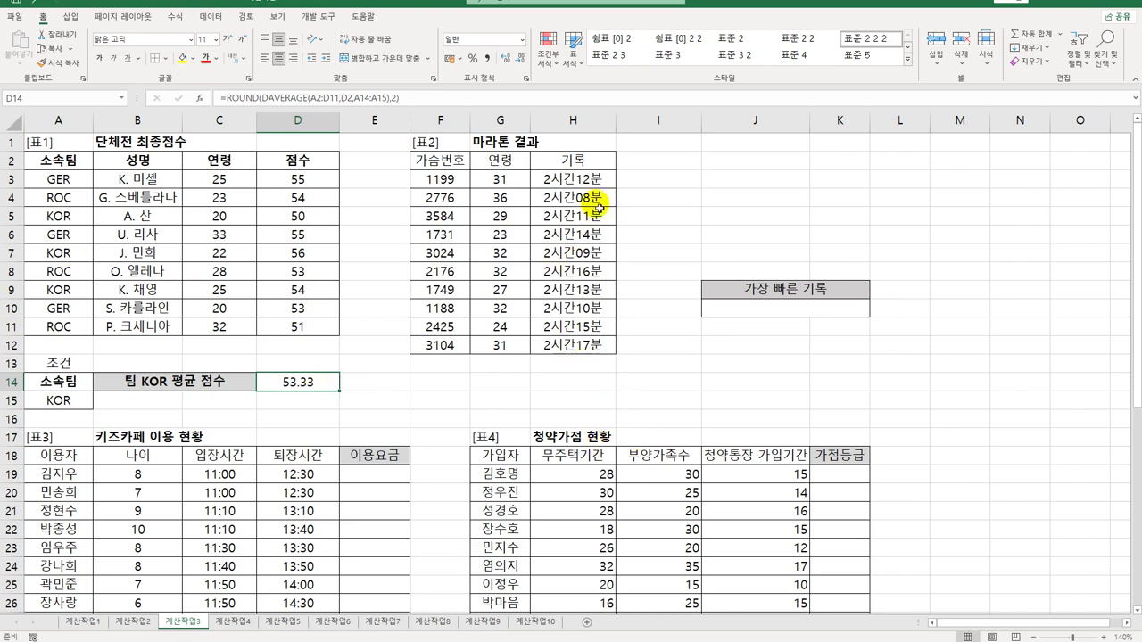
# Enter =SMALL(H3:H12,1) in J10 to find the fastest marathon record
pyautogui.click(759, 311)
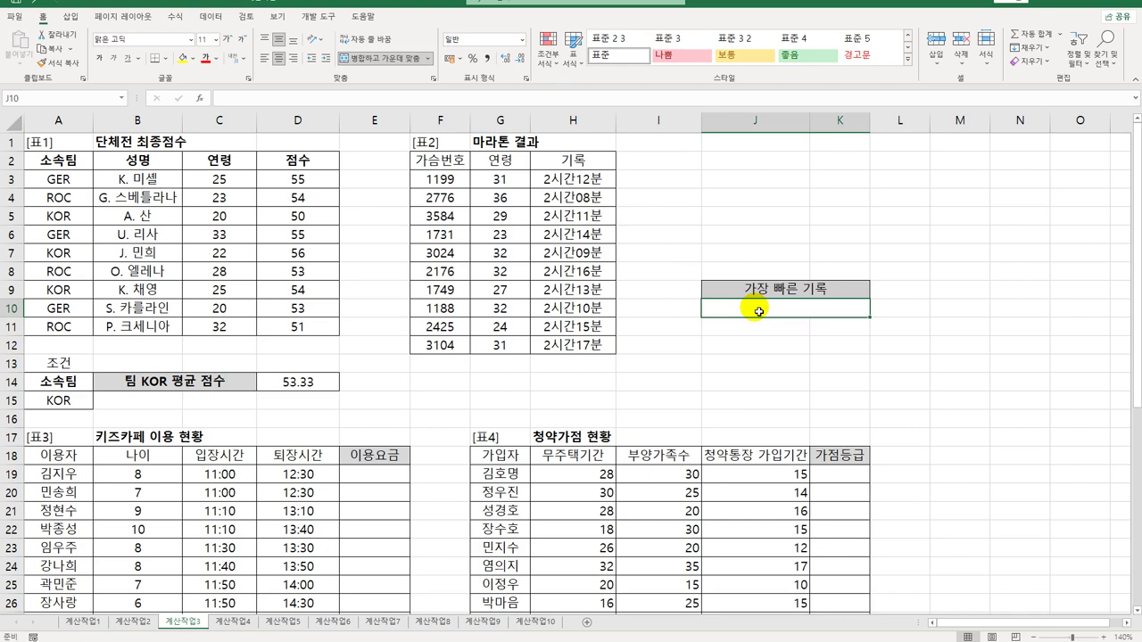
pyautogui.write('=s')
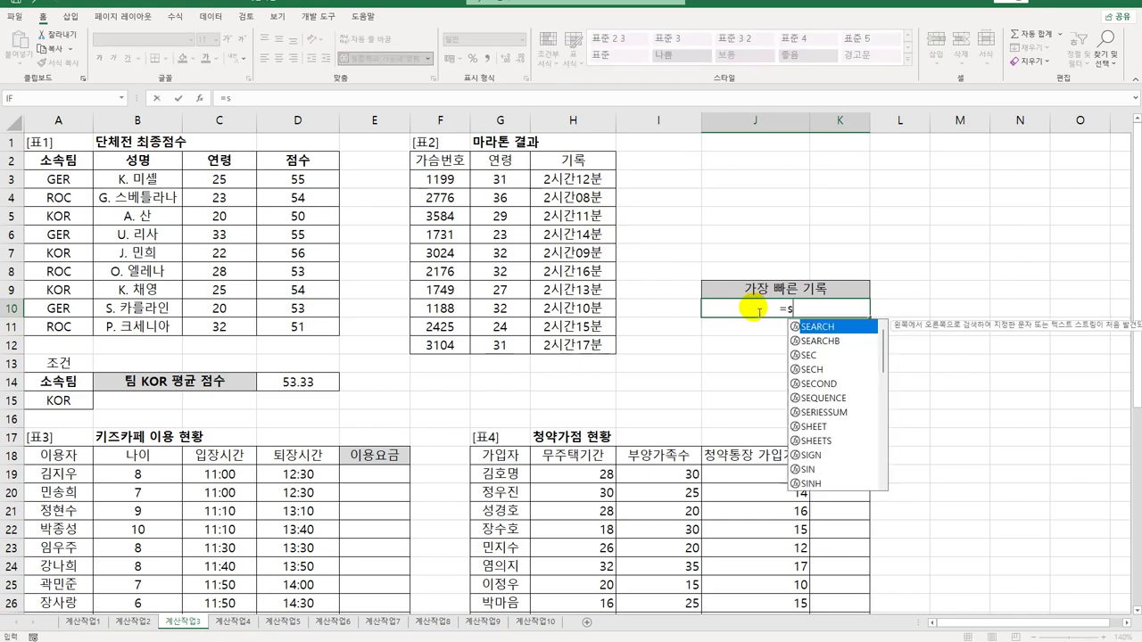
pyautogui.write('m')
pyautogui.press('Tab')
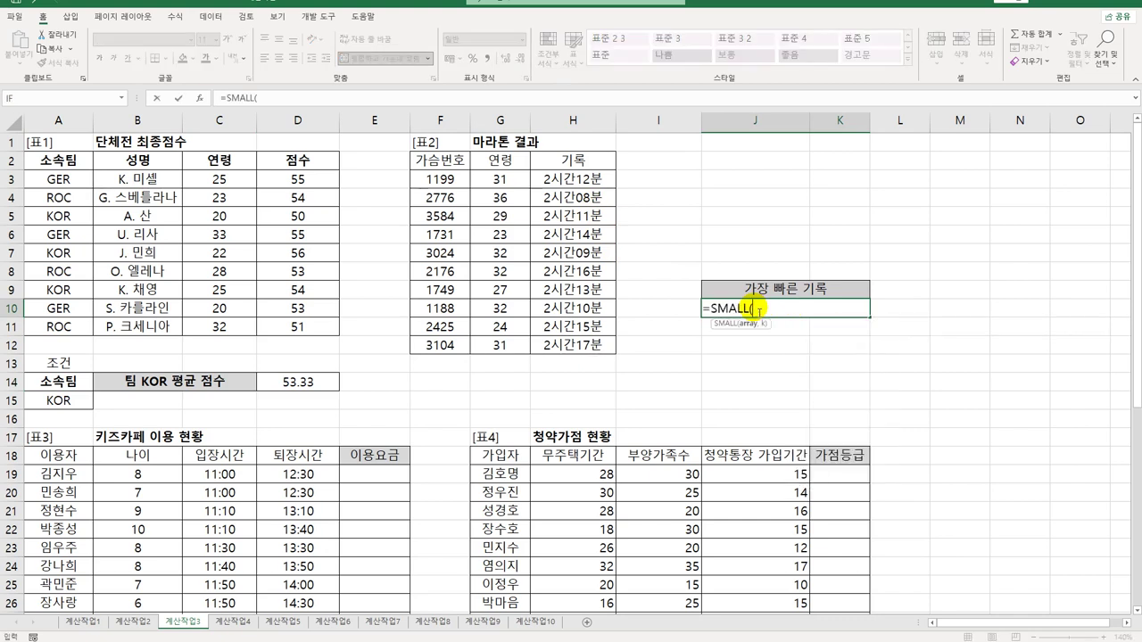
pyautogui.moveTo(582, 183); pyautogui.dragTo(584, 344)
pyautogui.write(',1)')
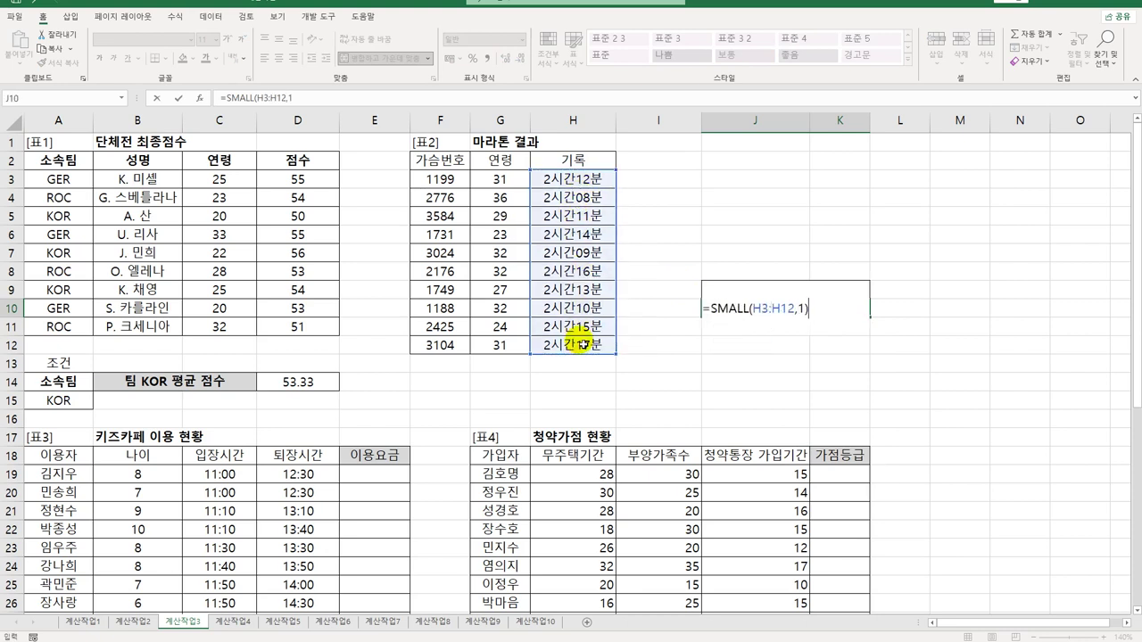
pyautogui.hotkey('ctrl', 'Return')
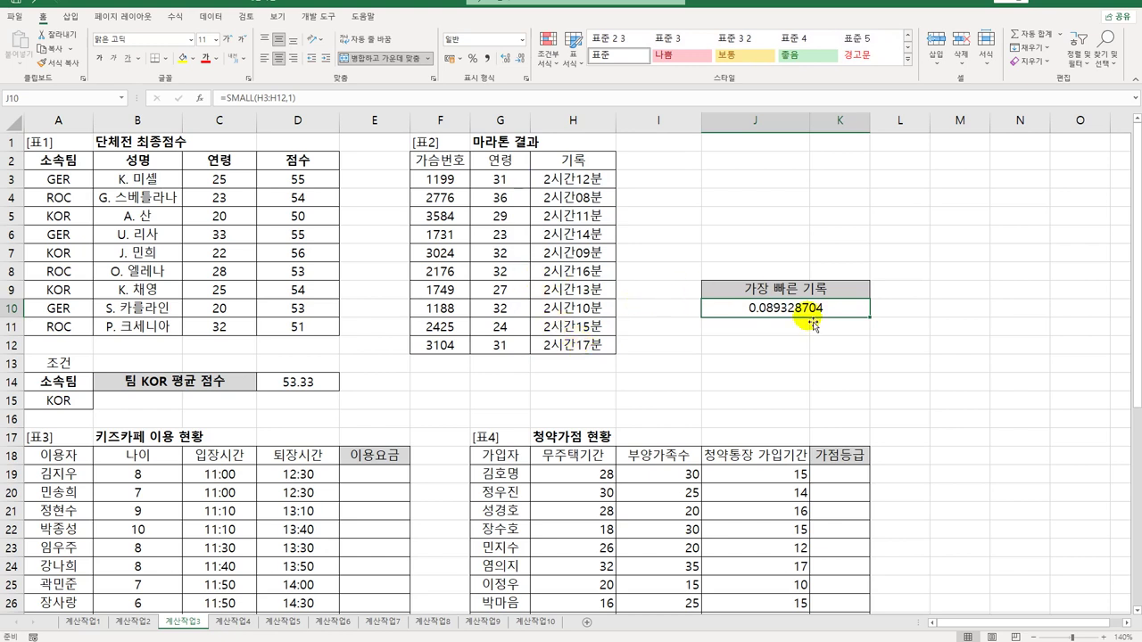
# Extend the J10 formula to extract the hour and append the text 시간: =HOUR(SMALL(H3:H12,1))&"시간"
pyautogui.doubleClick(770, 315)
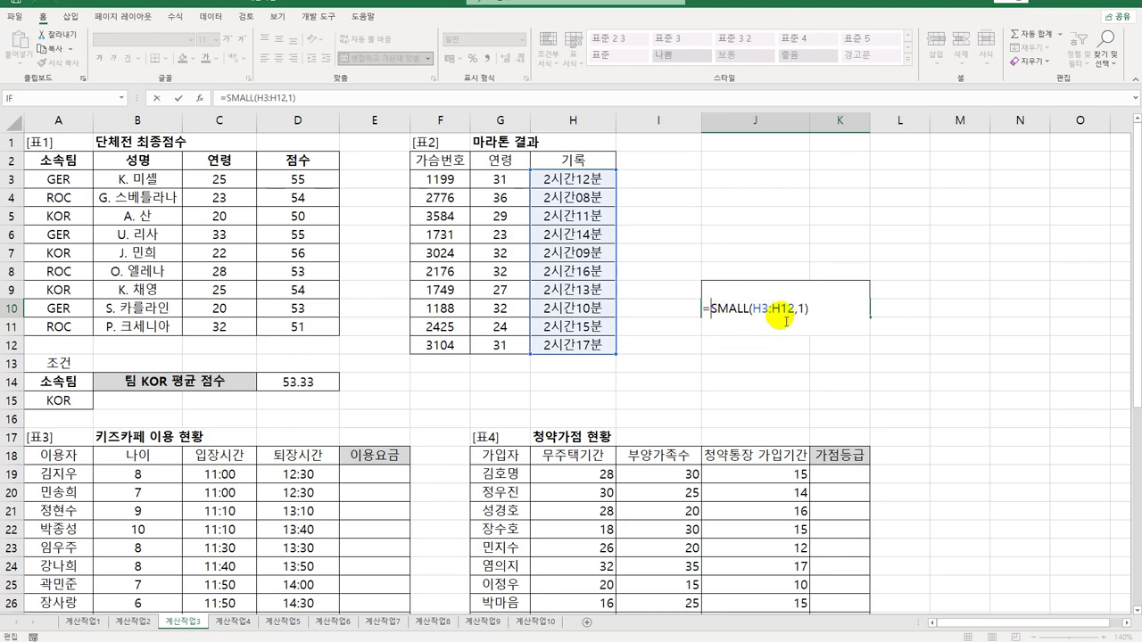
pyautogui.write('hour')
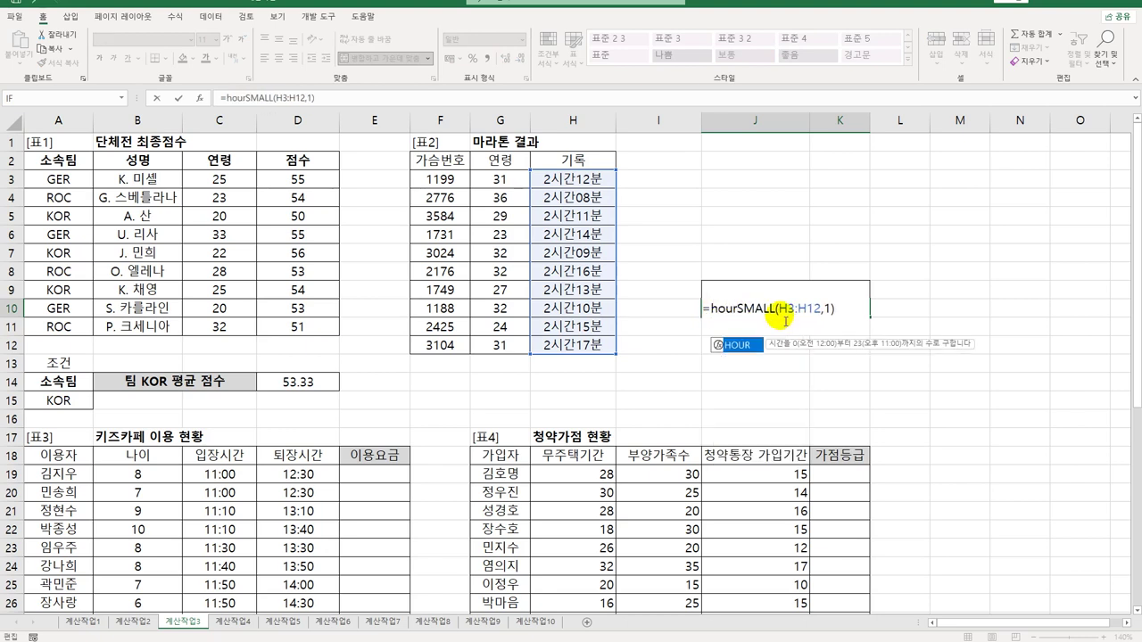
pyautogui.press('Tab')
pyautogui.press('End')
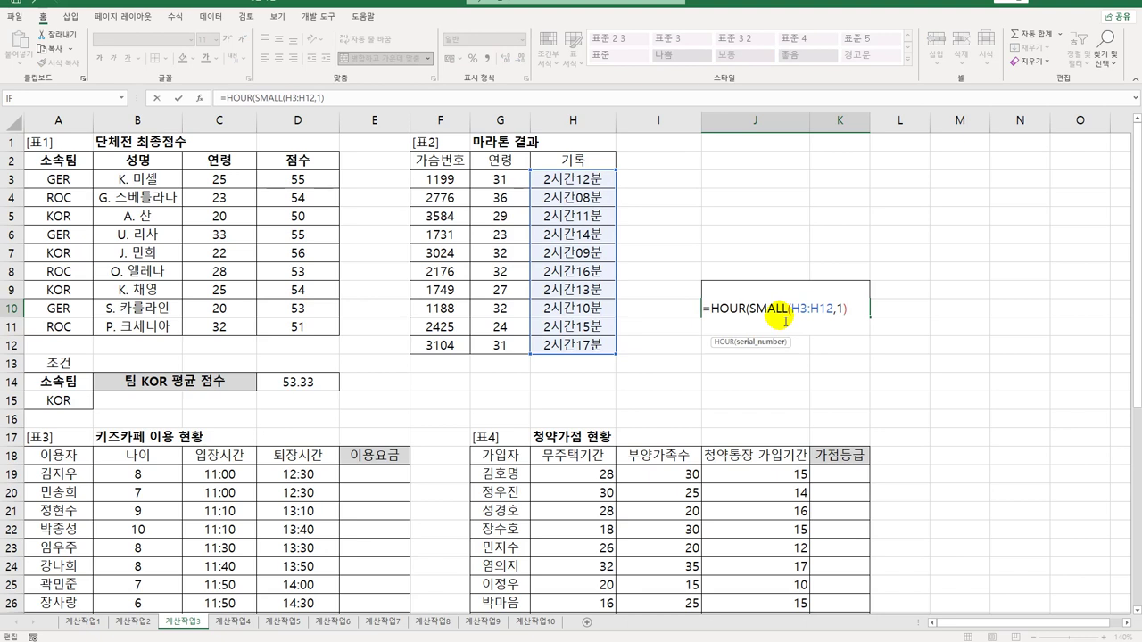
pyautogui.write(')&')
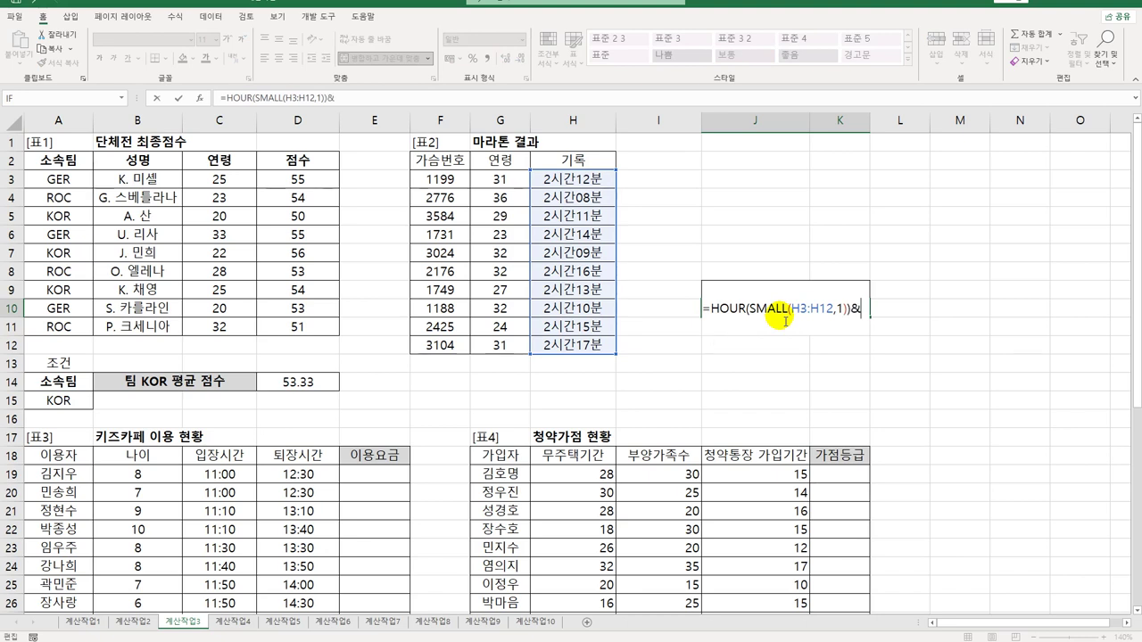
pyautogui.write('"tl')
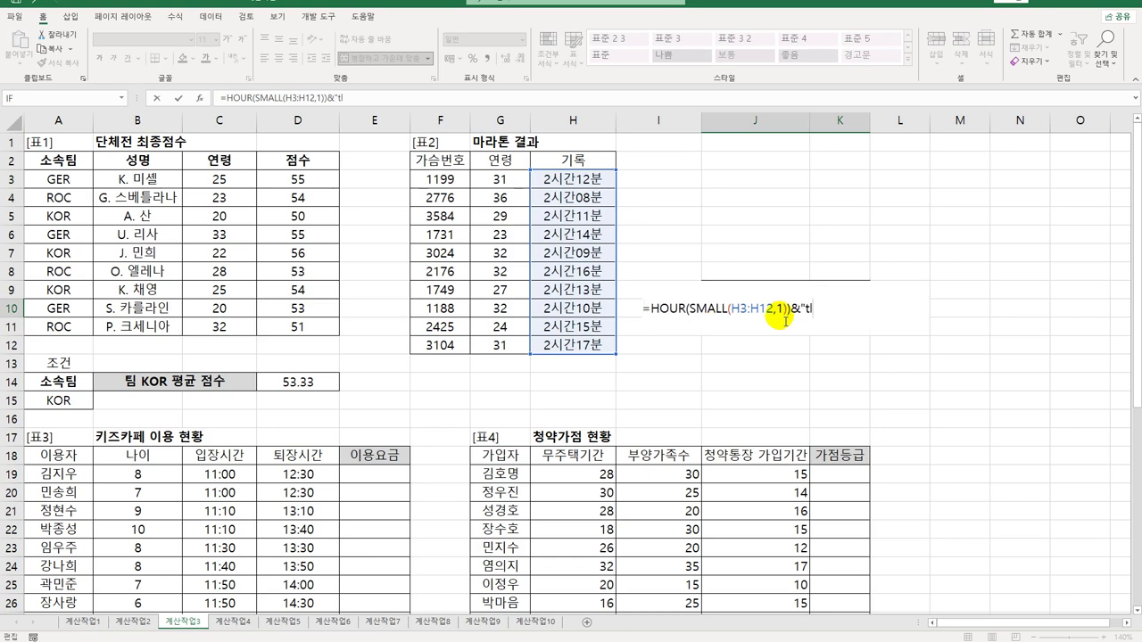
pyautogui.press('BackSpace')
pyautogui.press('BackSpace')
pyautogui.write('시간"')
pyautogui.hotkey('ctrl', 'Return')
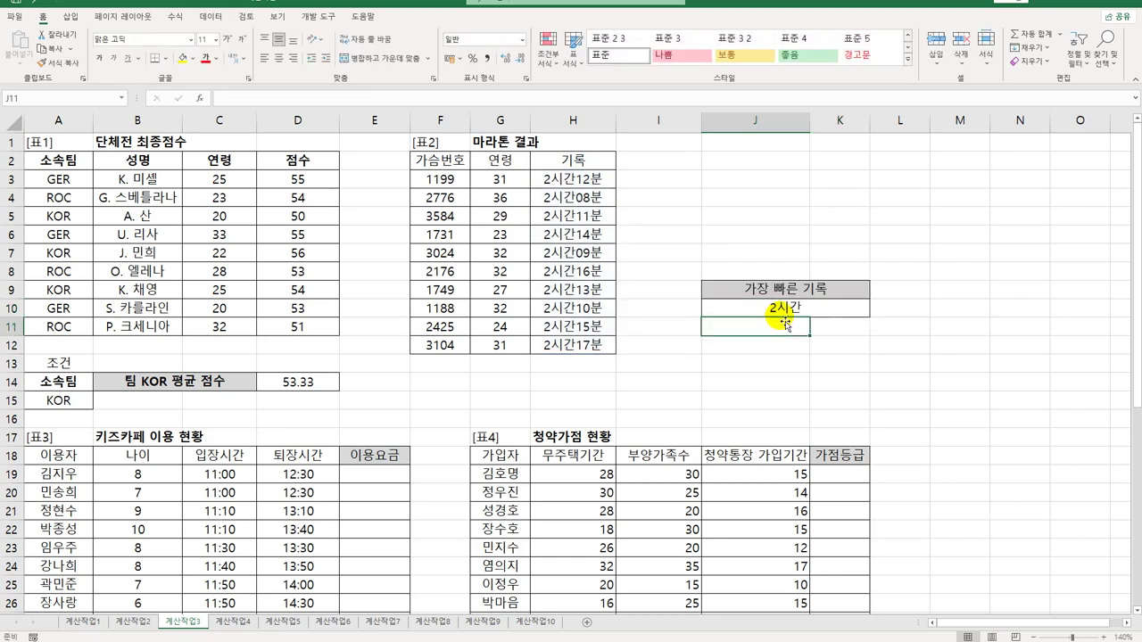
# Extend the J10 formula to append the fastest record's minutes and the text 분: &MINUTE(SMALL(H3:H12,1))&"분"
pyautogui.doubleClick(793, 307)
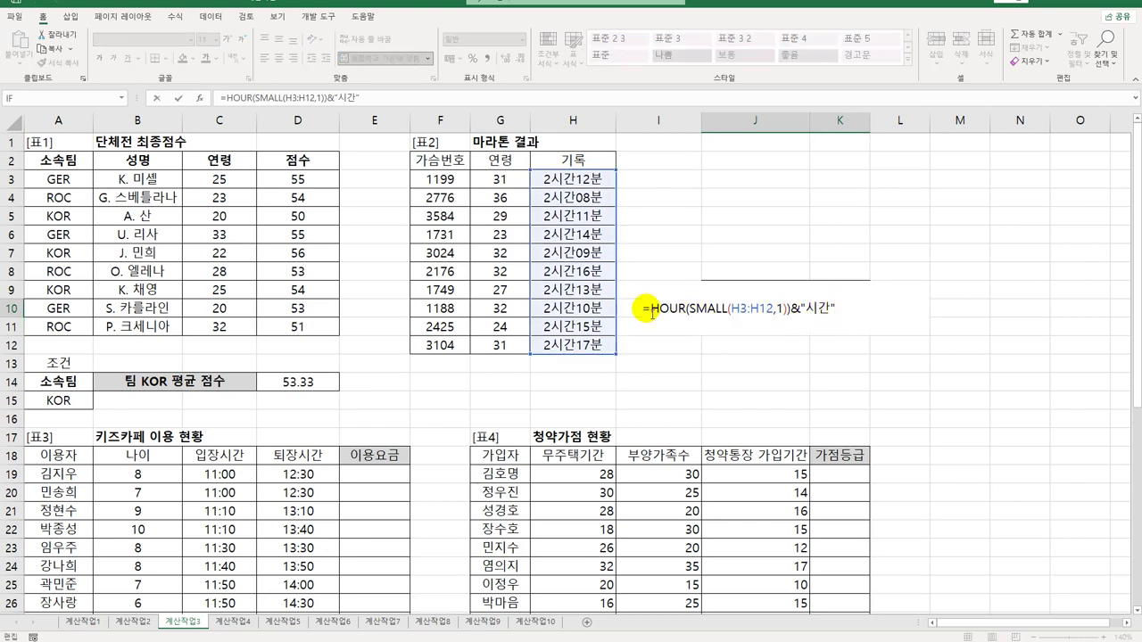
pyautogui.moveTo(649, 308); pyautogui.dragTo(848, 318)
pyautogui.hotkey('ctrl', 'c')
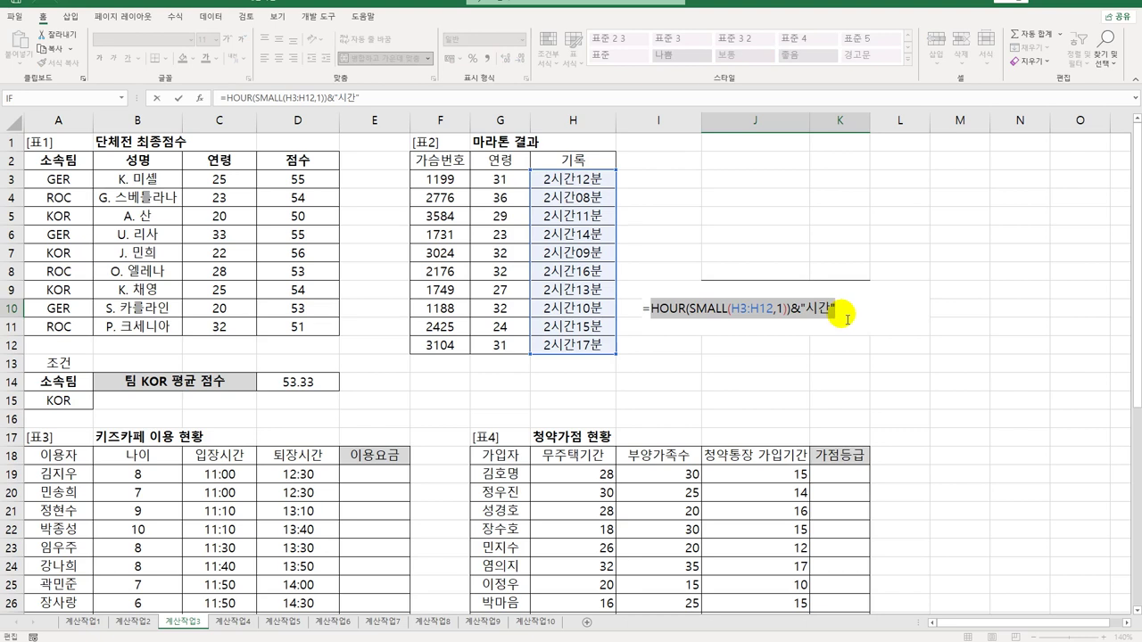
pyautogui.click(836, 312)
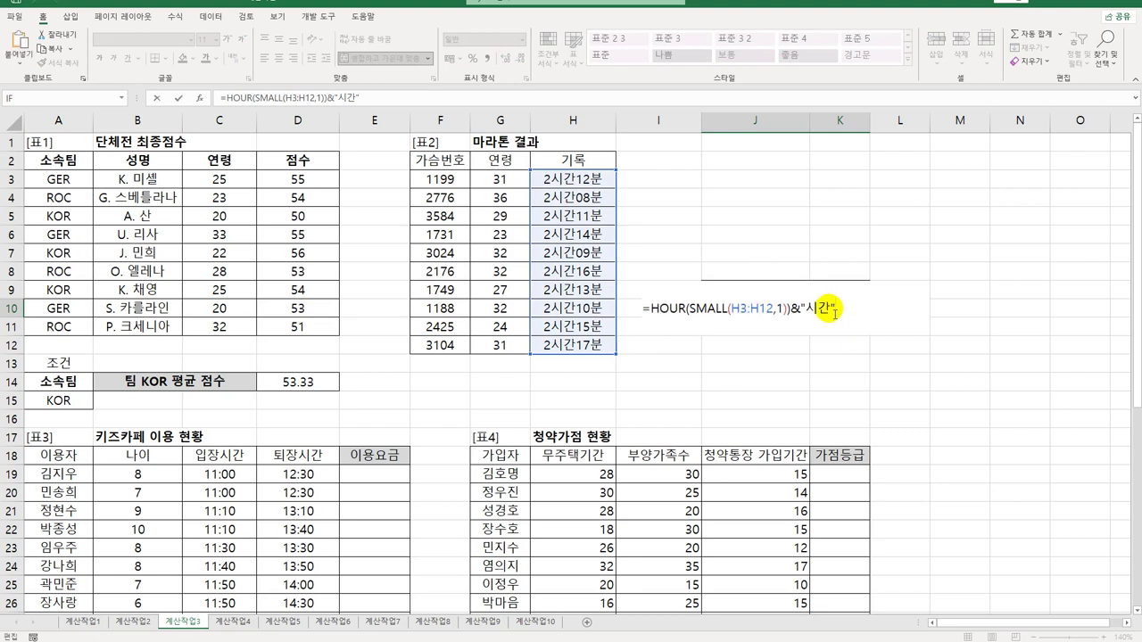
pyautogui.write('&')
pyautogui.hotkey('ctrl', 'v')
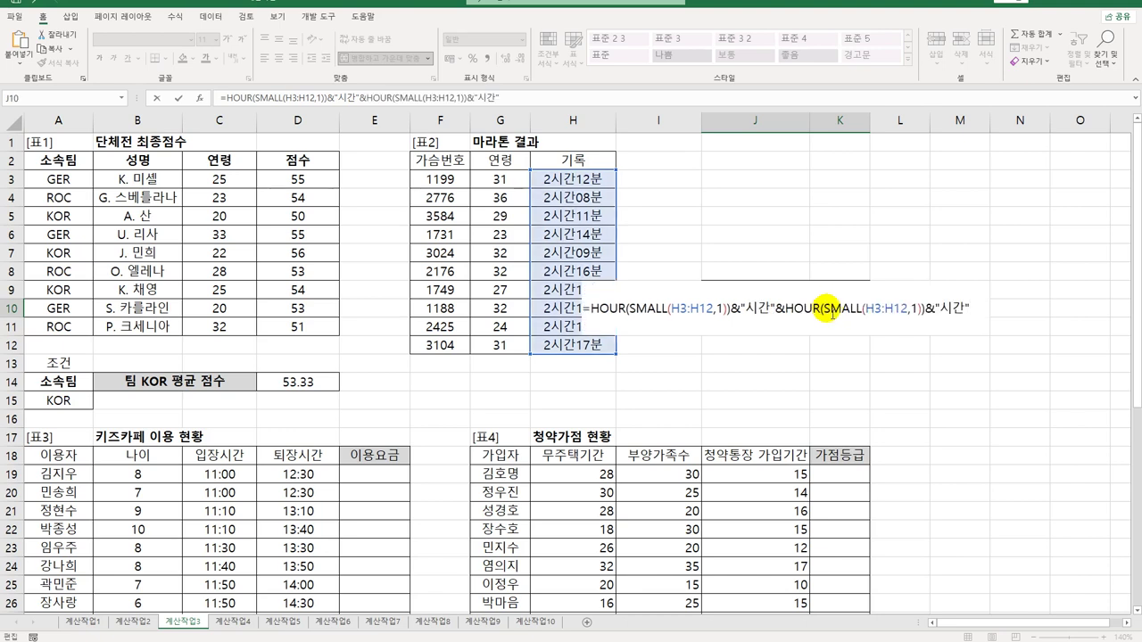
pyautogui.moveTo(787, 314); pyautogui.dragTo(820, 314)
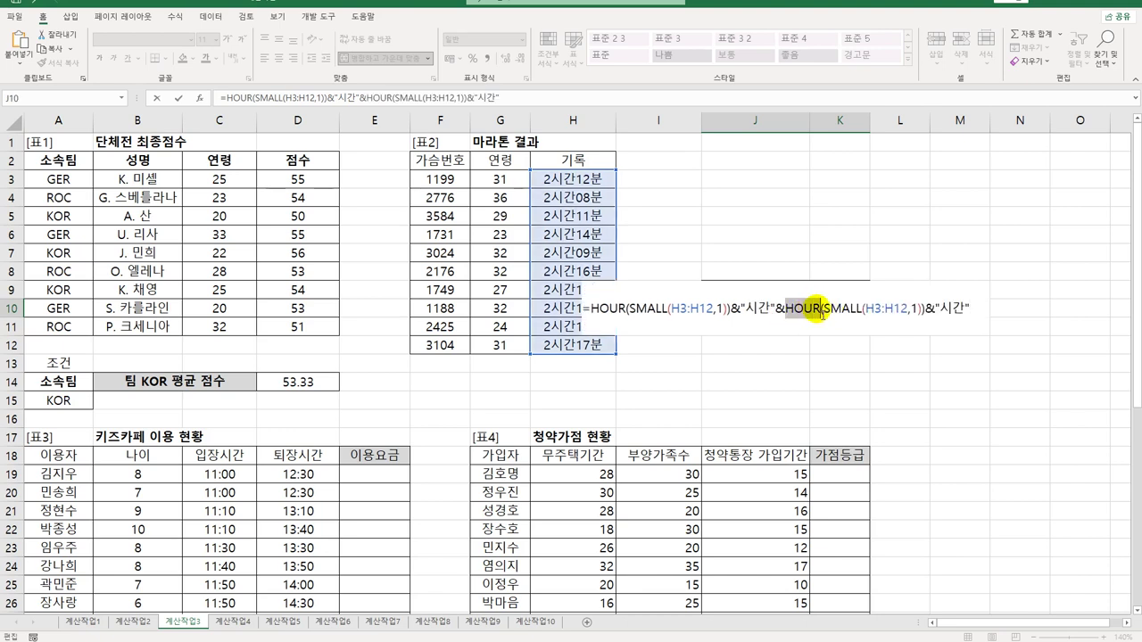
pyautogui.write('minu')
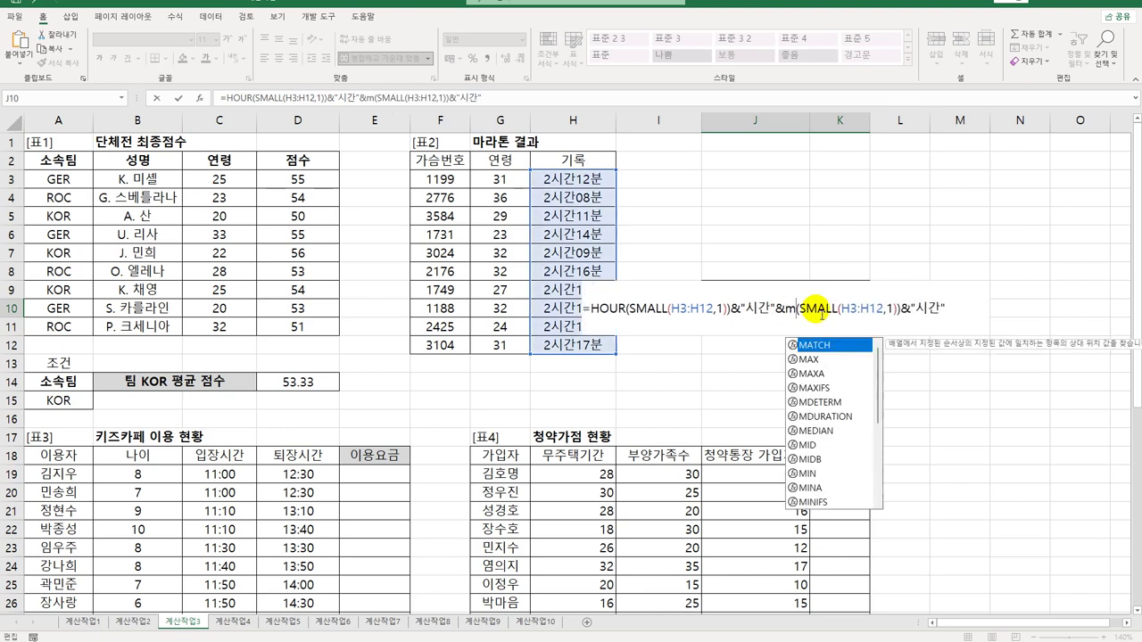
pyautogui.press('Tab')
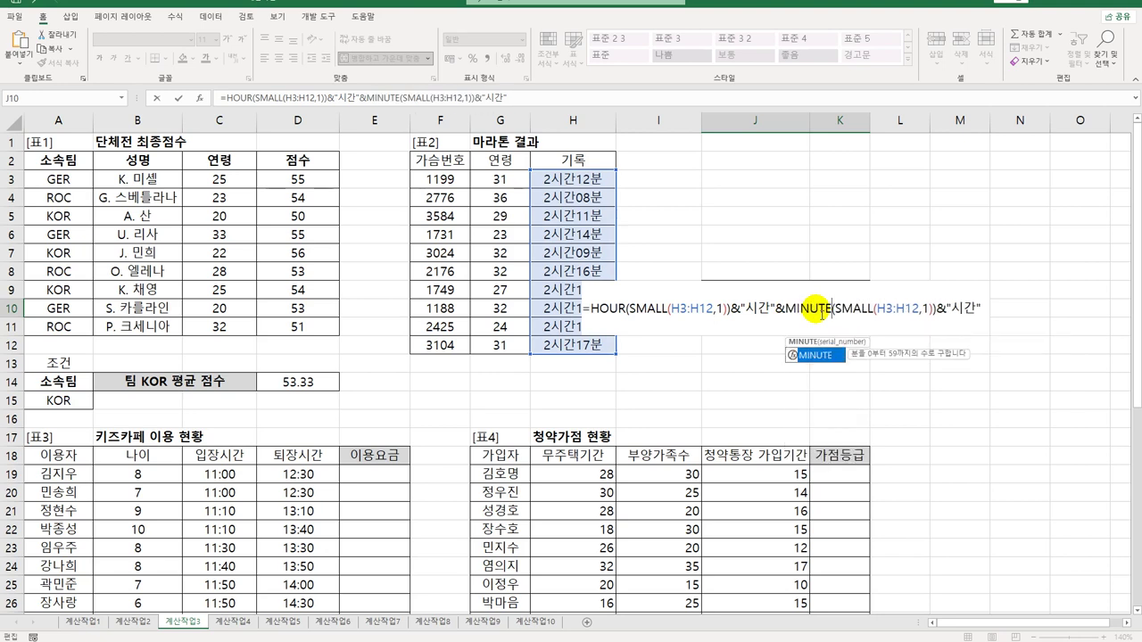
pyautogui.moveTo(949, 310); pyautogui.dragTo(973, 310)
pyautogui.write('분')
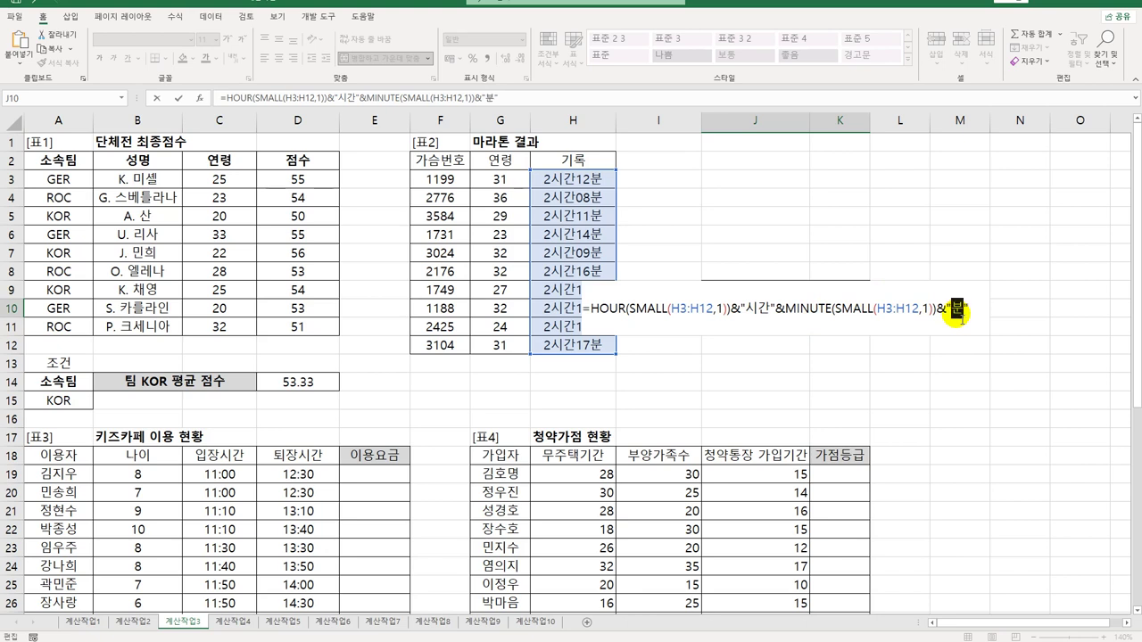
# Append the seconds with &SECOND(SMALL(H3:H12,1))&"초" to the J10 formula and check the result against the marathon records in H3:H12
pyautogui.press('Right')
pyautogui.write('&')
pyautogui.hotkey('ctrl', 'v')
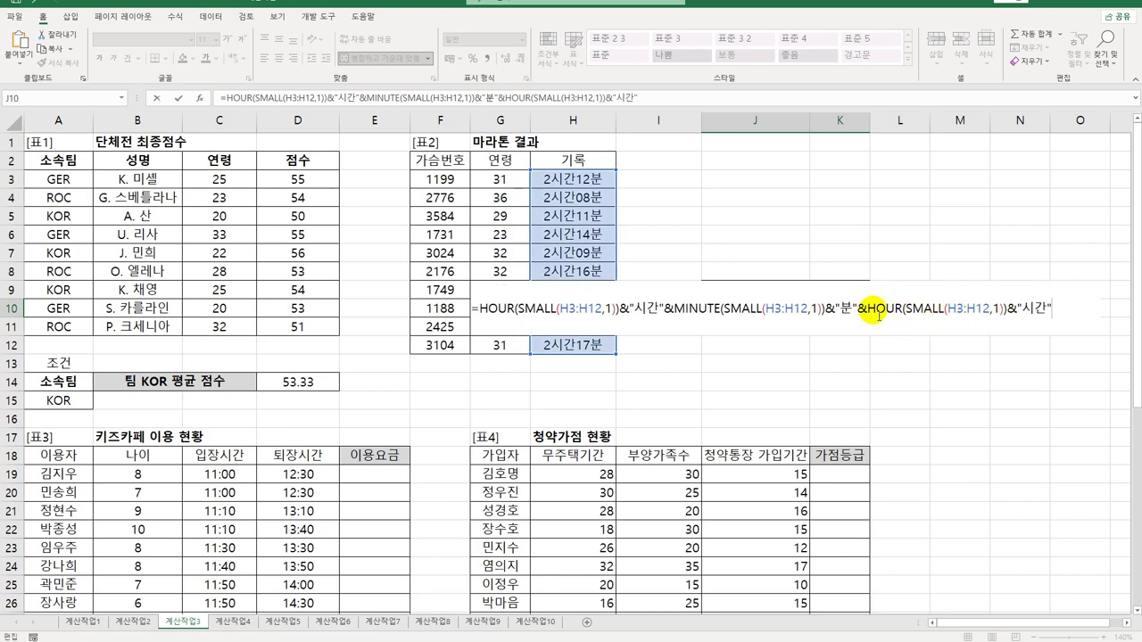
pyautogui.moveTo(870, 312); pyautogui.dragTo(904, 315)
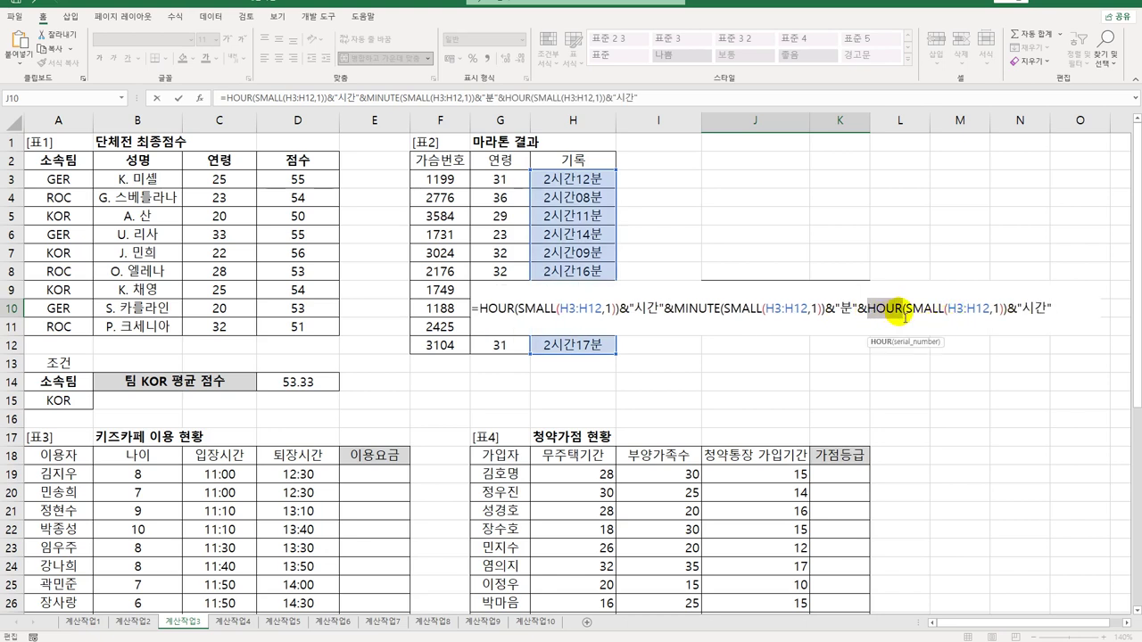
pyautogui.press('BackSpace')
pyautogui.write('se')
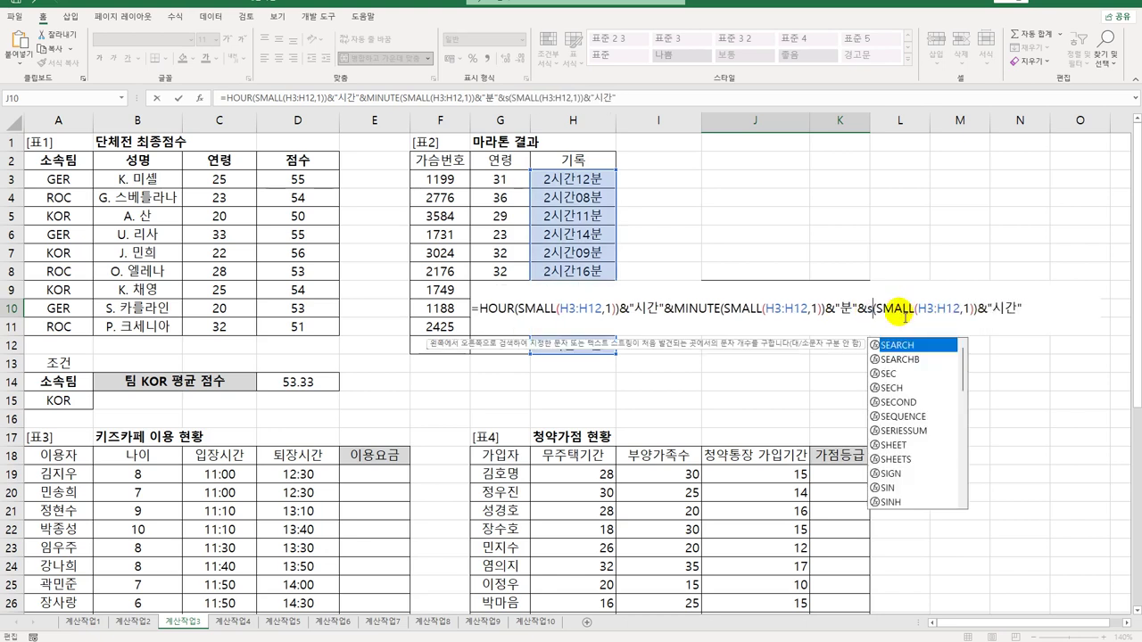
pyautogui.write('co')
pyautogui.press('Tab')
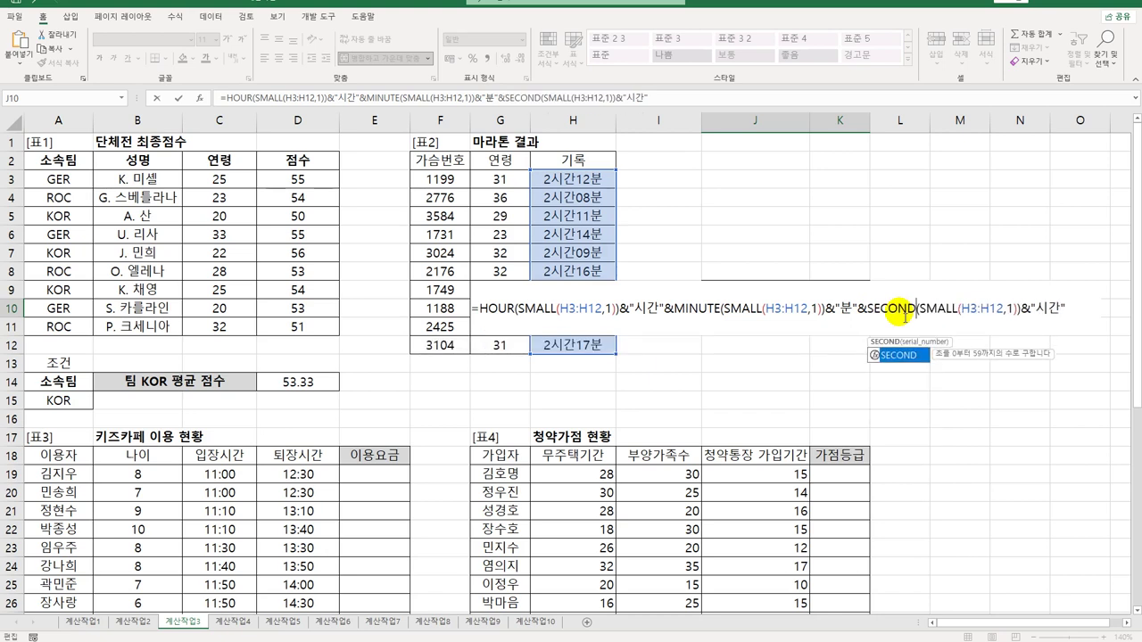
pyautogui.click(1045, 310)
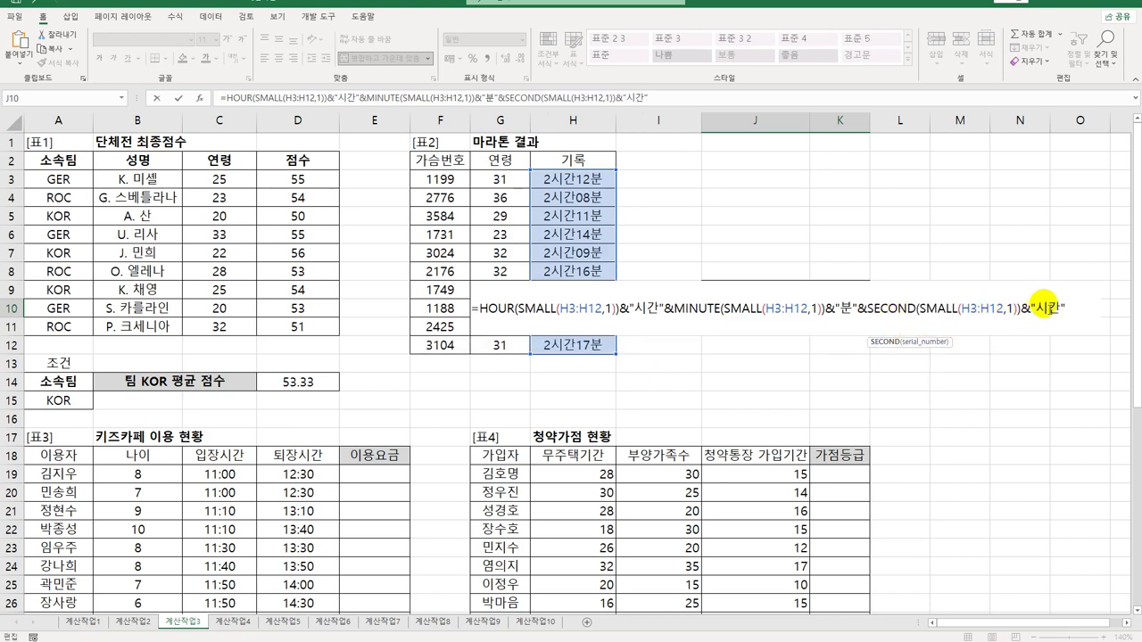
pyautogui.doubleClick(1044, 310)
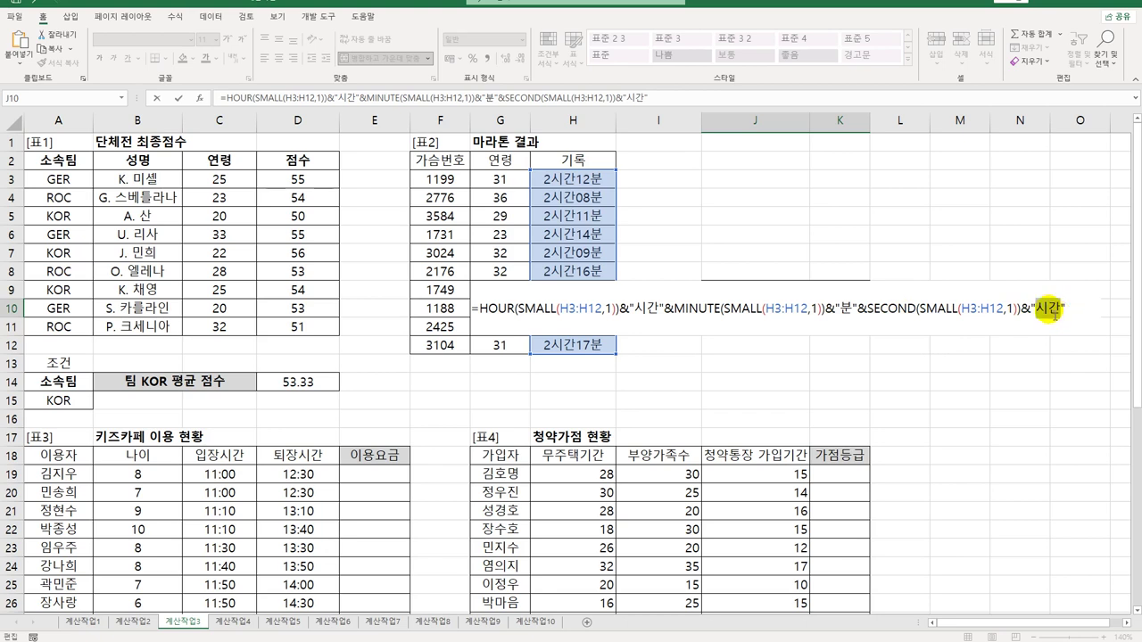
pyautogui.write('초')
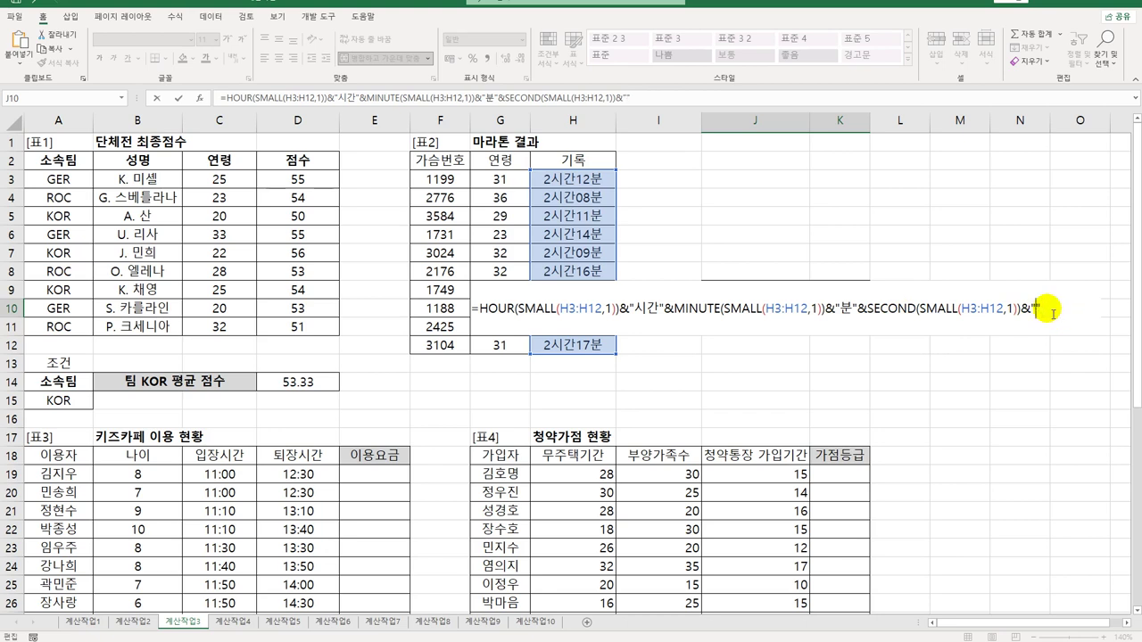
pyautogui.press('Return')
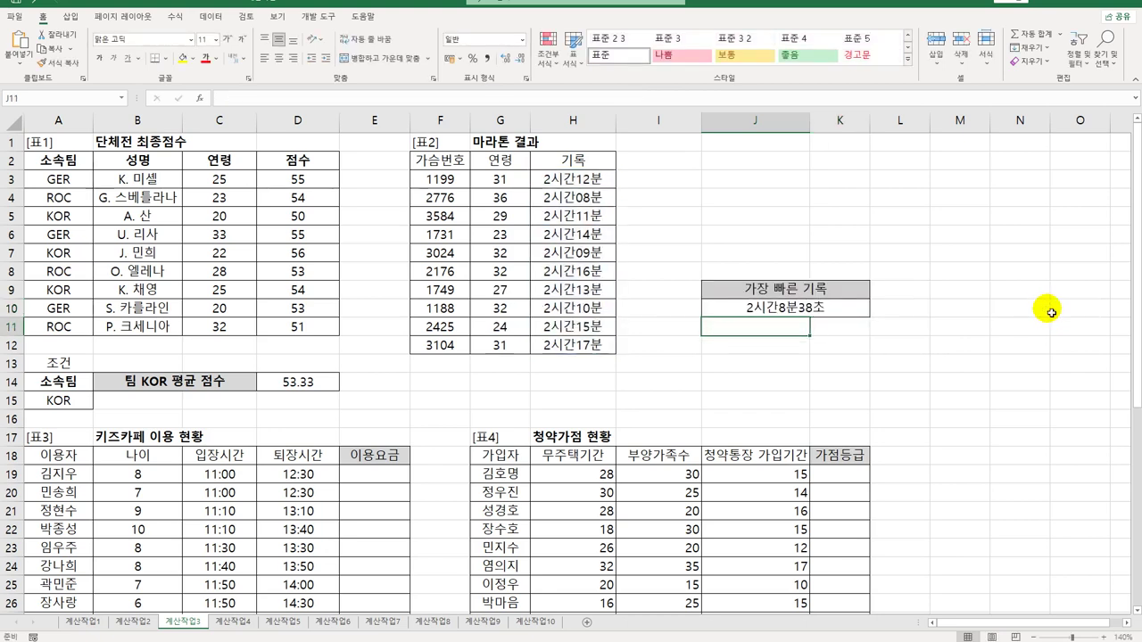
pyautogui.moveTo(600, 179); pyautogui.dragTo(591, 330)
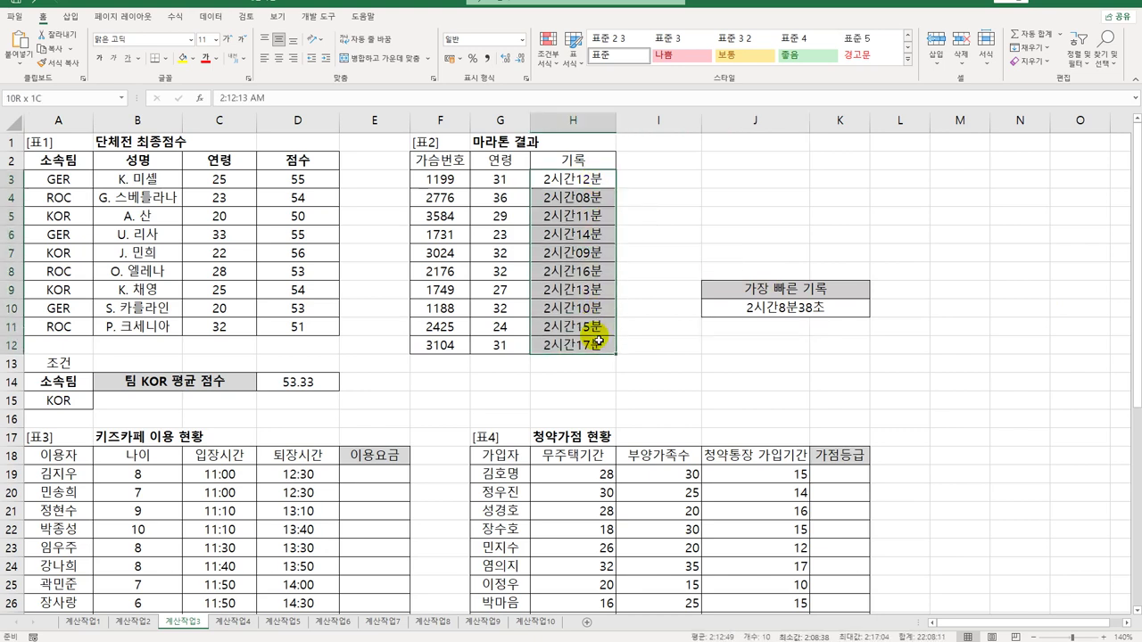
pyautogui.click(608, 202)
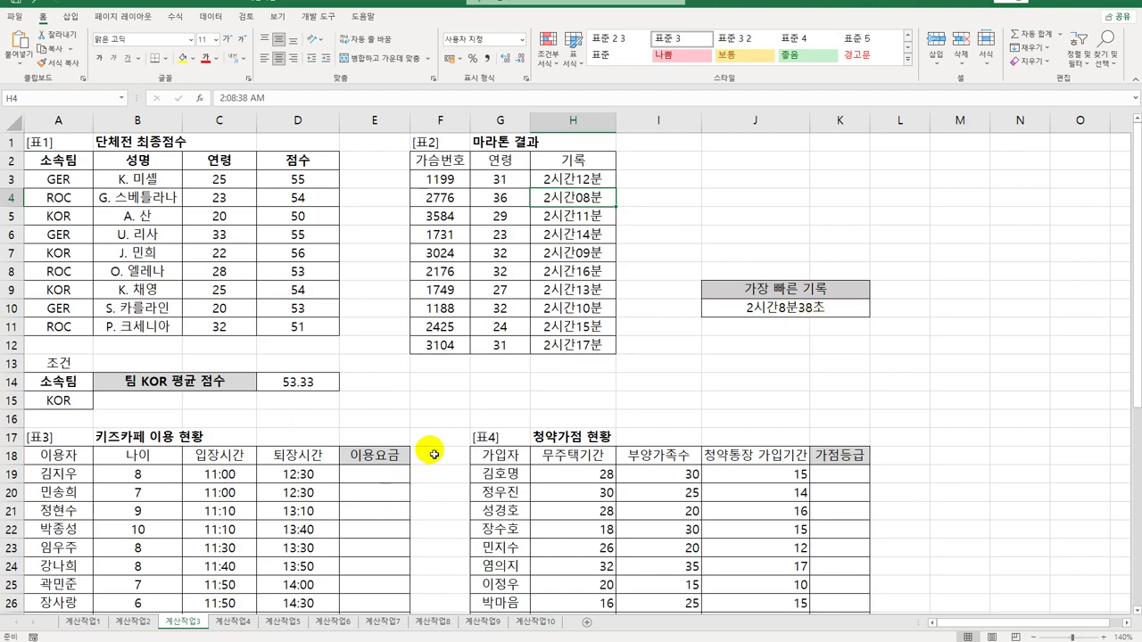
# Start the 이용요금 formula in E19 of the kids café table with the HOUR function and exit time D19
pyautogui.scroll(-6, 433, 464)
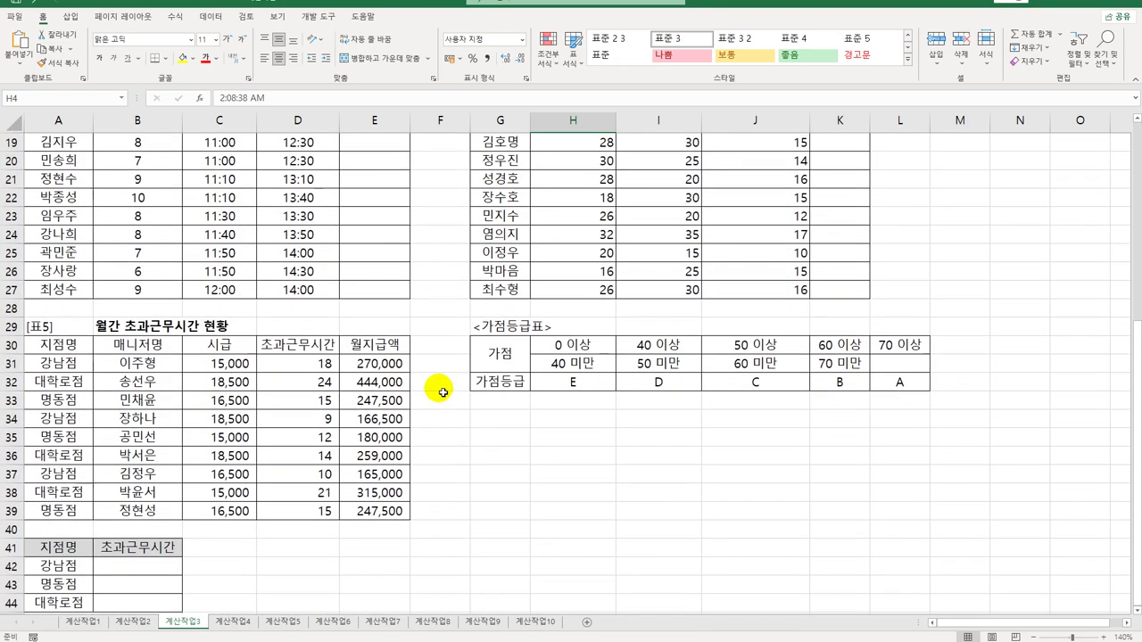
pyautogui.click(1135, 118)
pyautogui.click(1136, 119)
pyautogui.click(1135, 118)
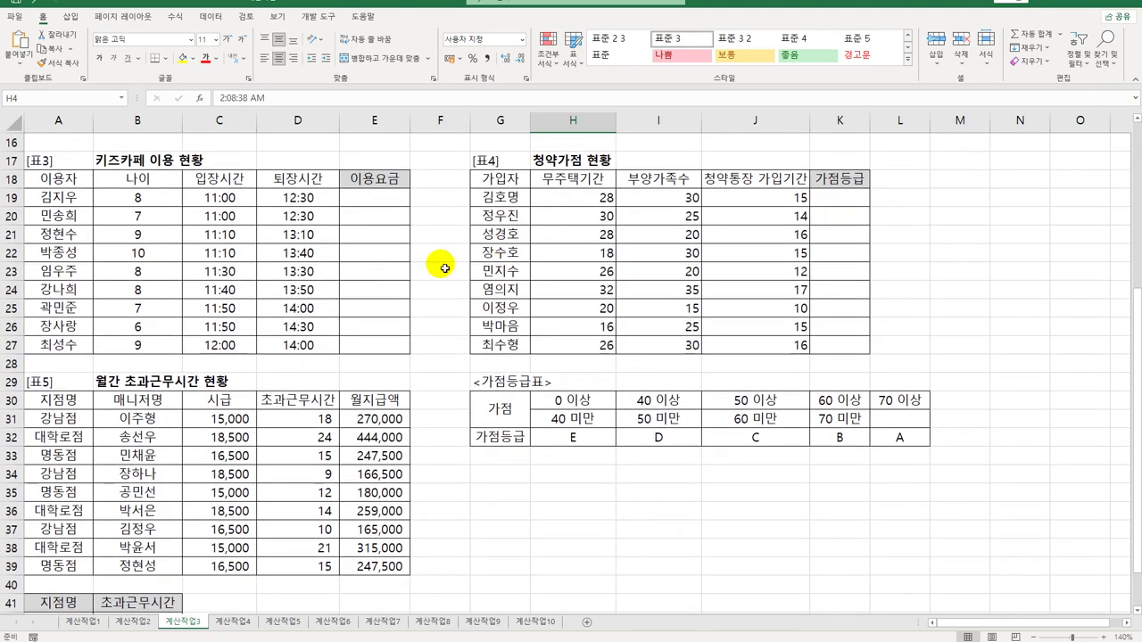
pyautogui.click(375, 197)
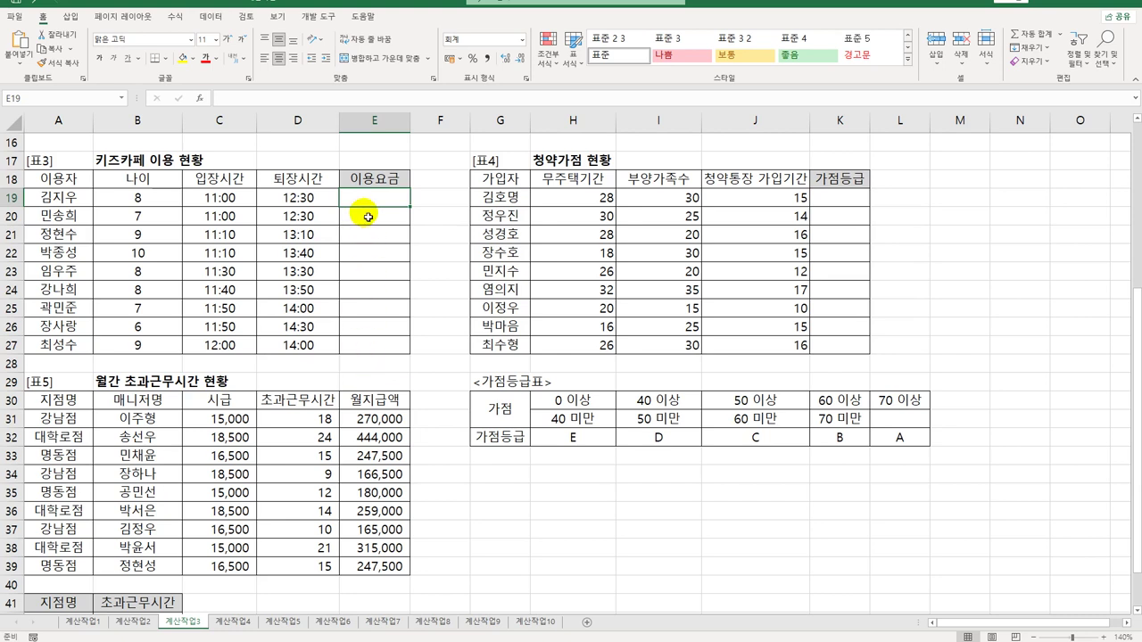
pyautogui.press('F2')
pyautogui.write('ㅗ')
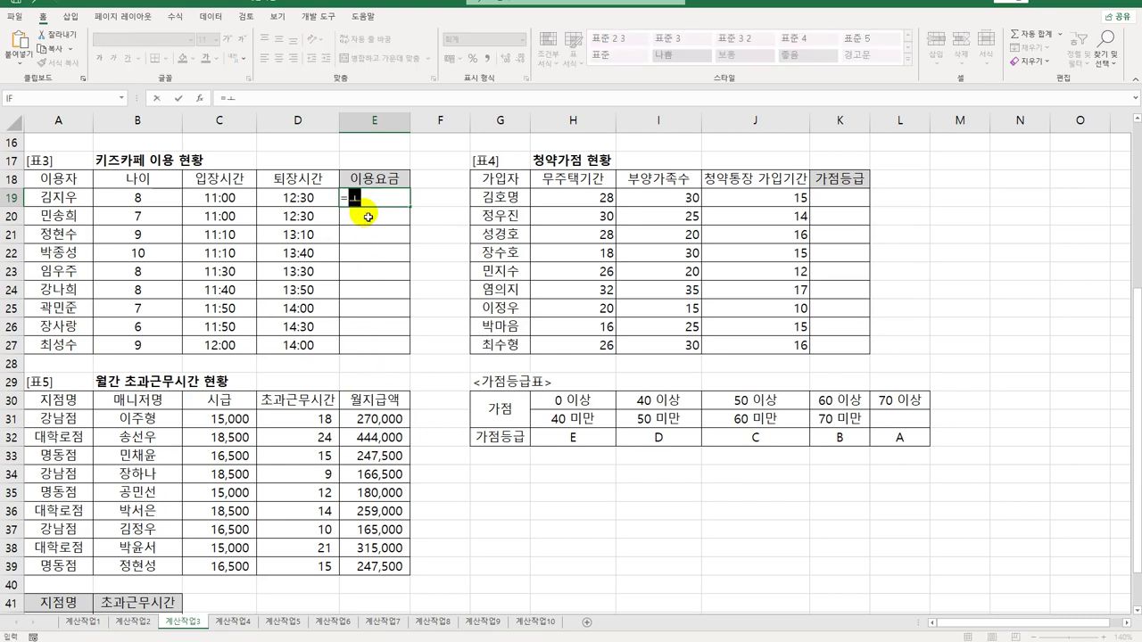
pyautogui.press('BackSpace')
pyautogui.press('Hangul')
pyautogui.write('h')
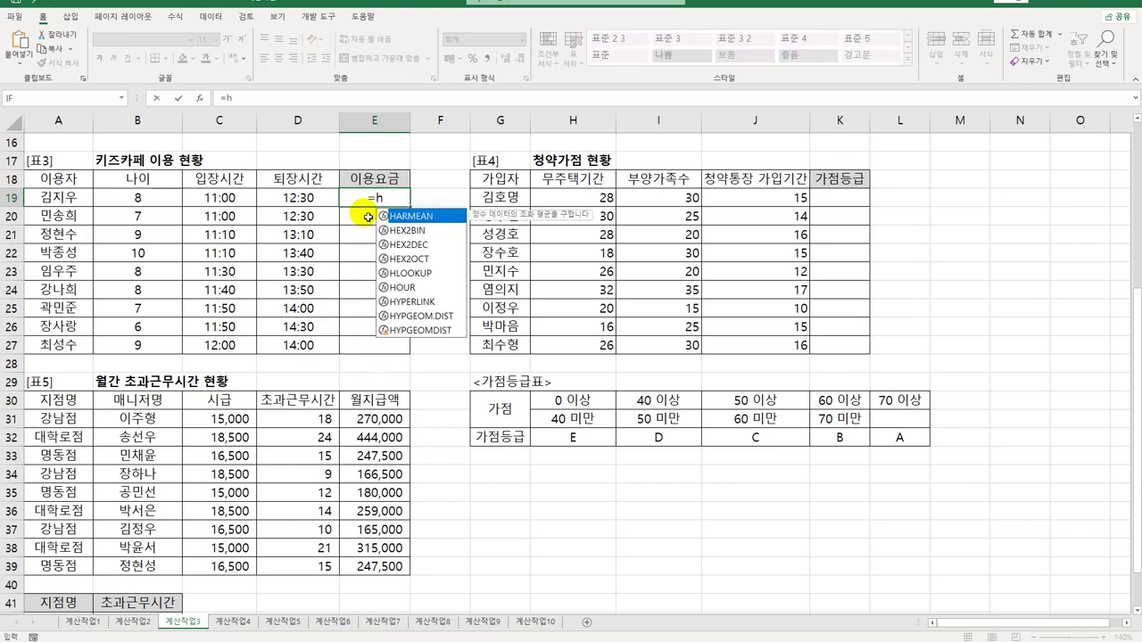
pyautogui.write('ou')
pyautogui.press('Tab')
pyautogui.press('Left')
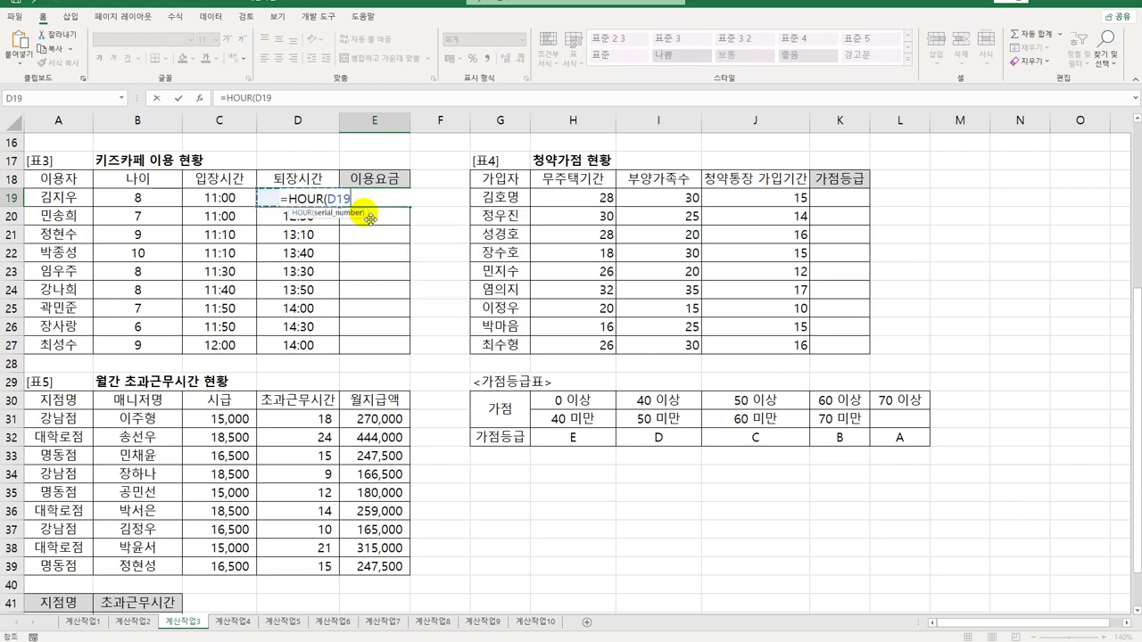
# Complete the E19 formula as =HOUR(D19-C19)*60 and fill it down to E27
pyautogui.write('-')
pyautogui.press('Left')
pyautogui.press('Left')
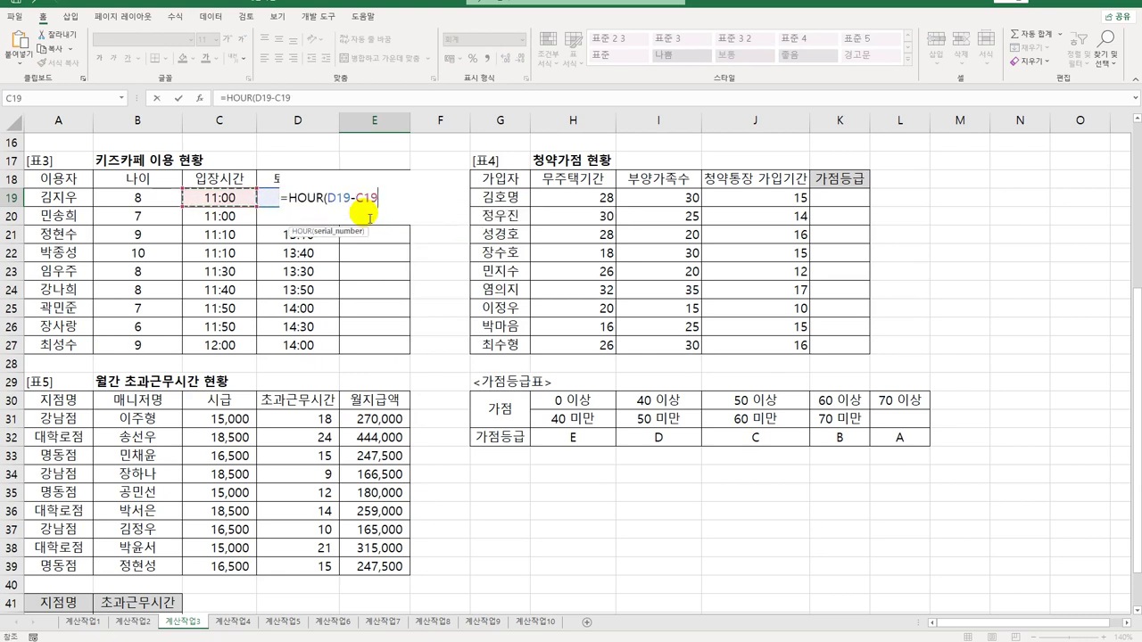
pyautogui.write(')*60')
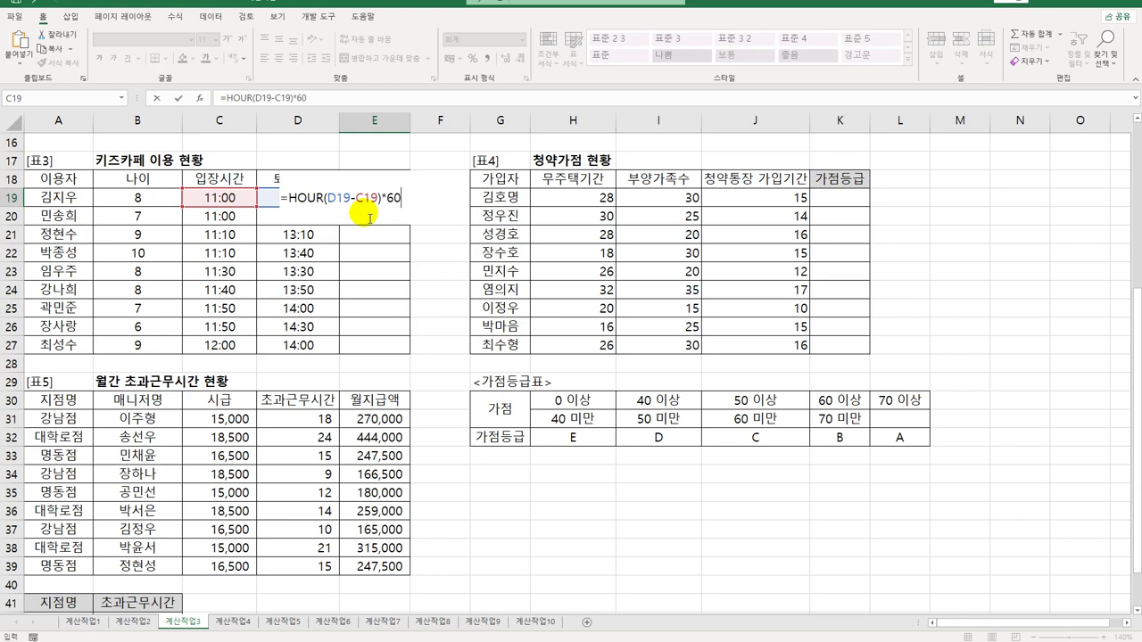
pyautogui.press('Return')
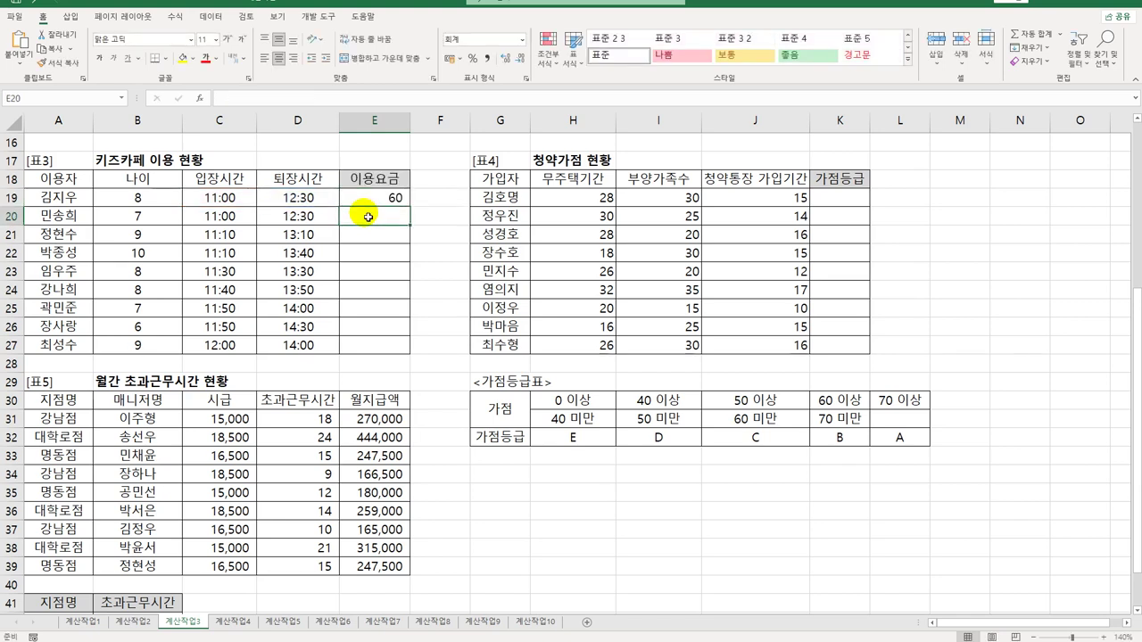
pyautogui.press('Up')
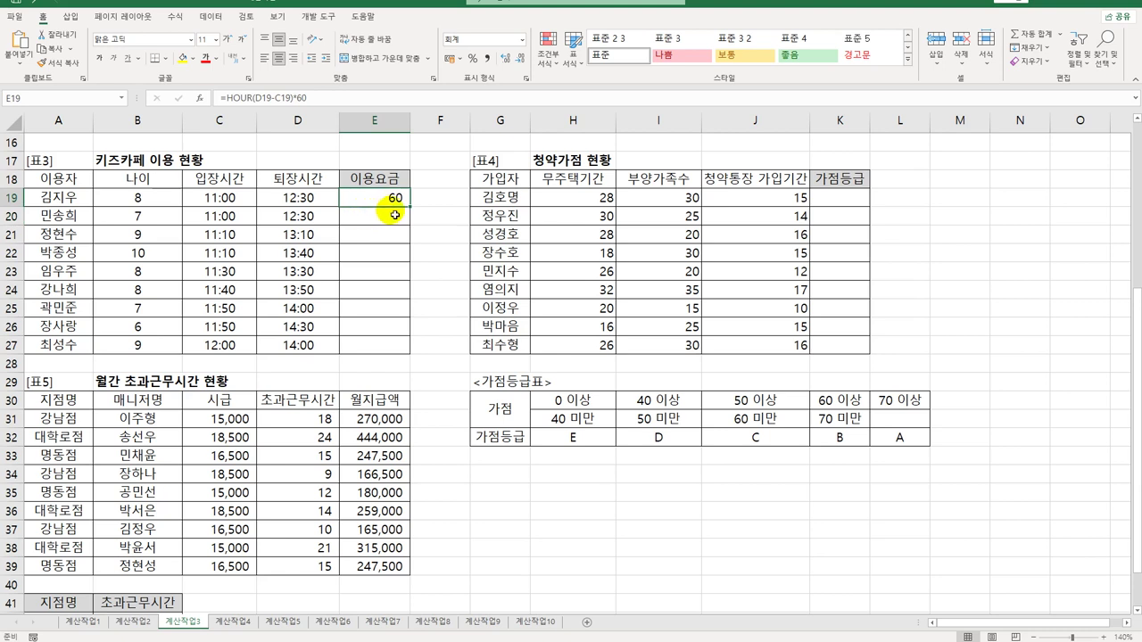
pyautogui.moveTo(415, 212); pyautogui.dragTo(400, 354)
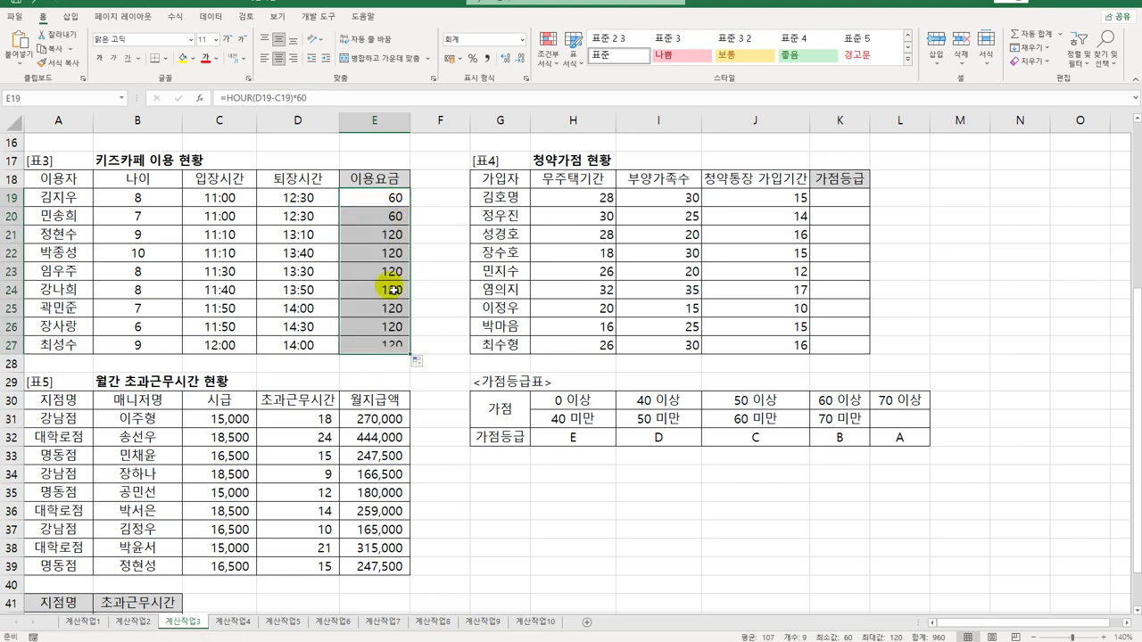
# Add the remaining minutes to the E19 formula: =HOUR(D19-C19)*60+MINUTE(D19-C19)
pyautogui.doubleClick(407, 205)
pyautogui.write('+')
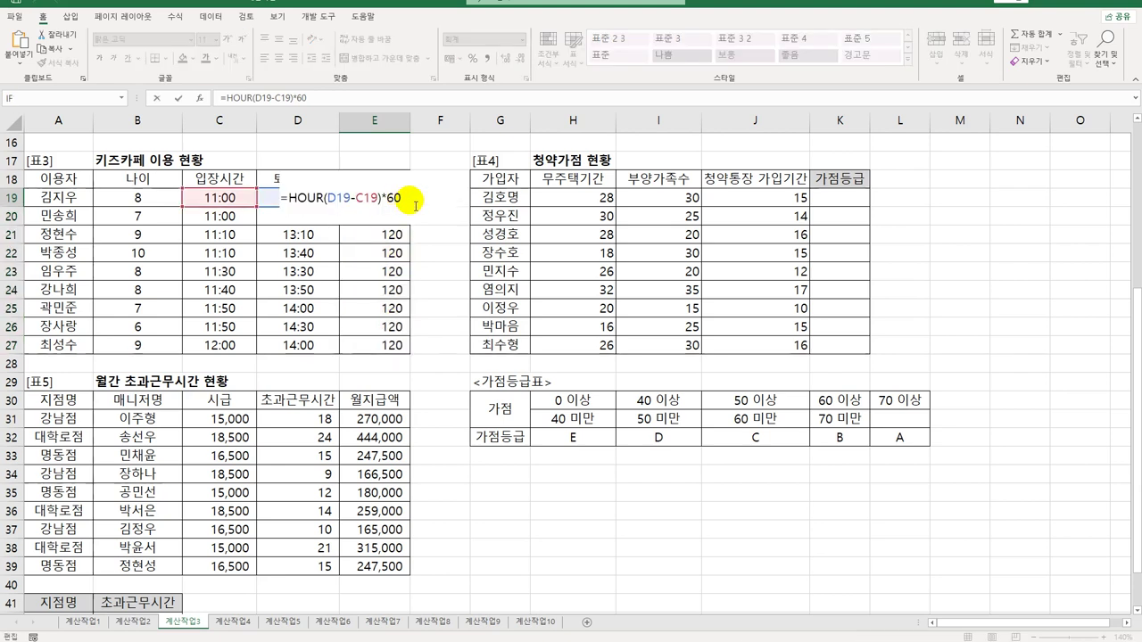
pyautogui.write('mi')
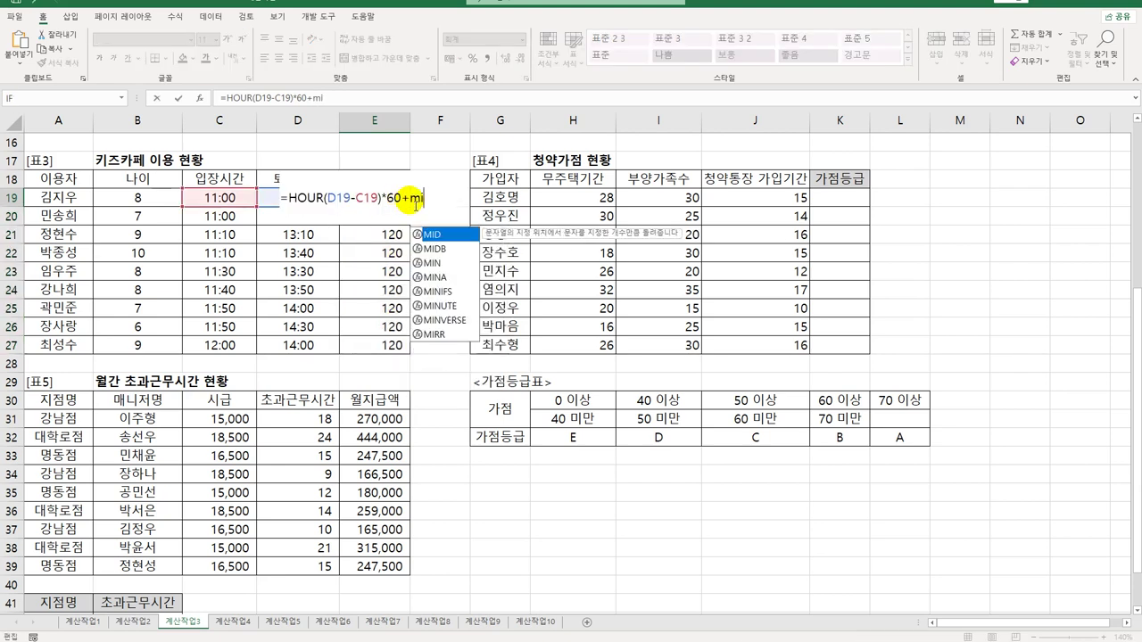
pyautogui.write('nu')
pyautogui.press('Tab')
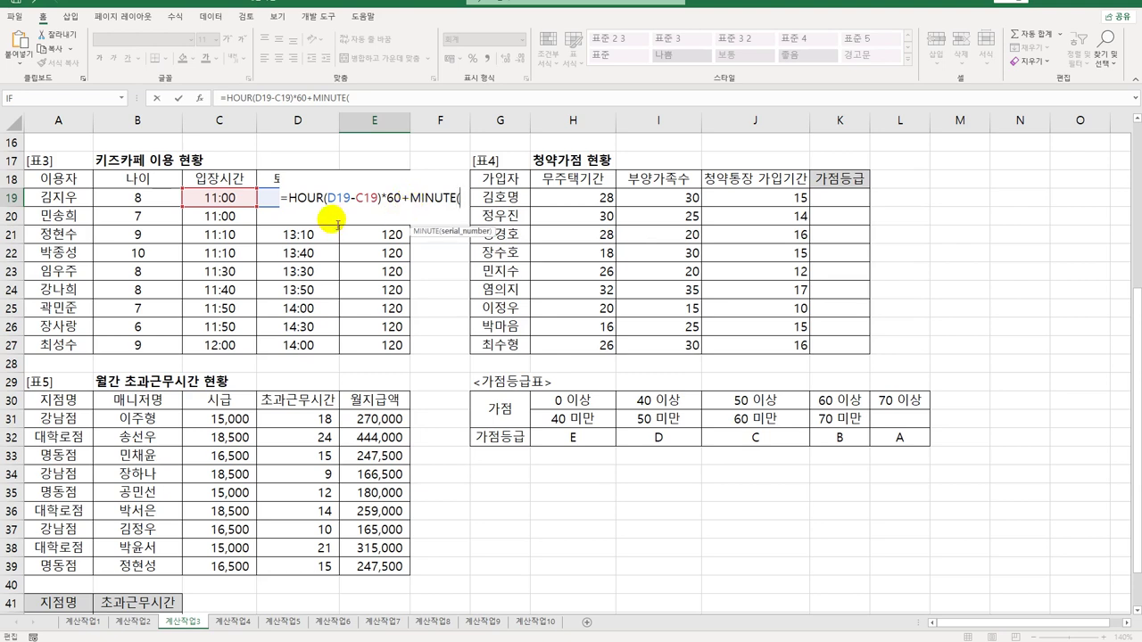
pyautogui.click(268, 200)
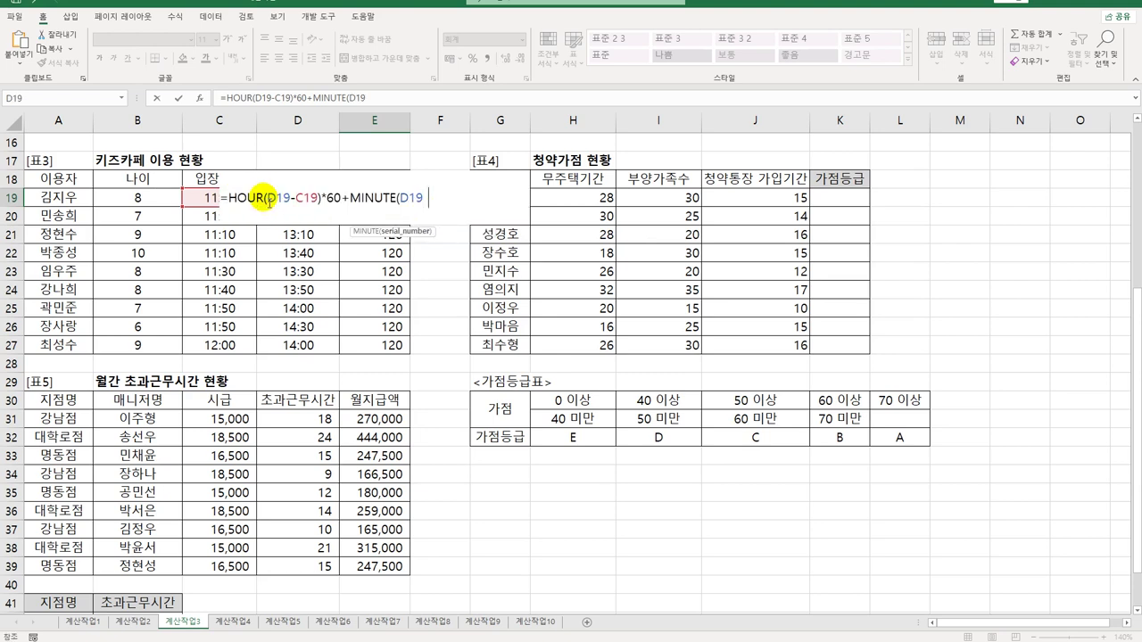
pyautogui.write('-')
pyautogui.click(194, 205)
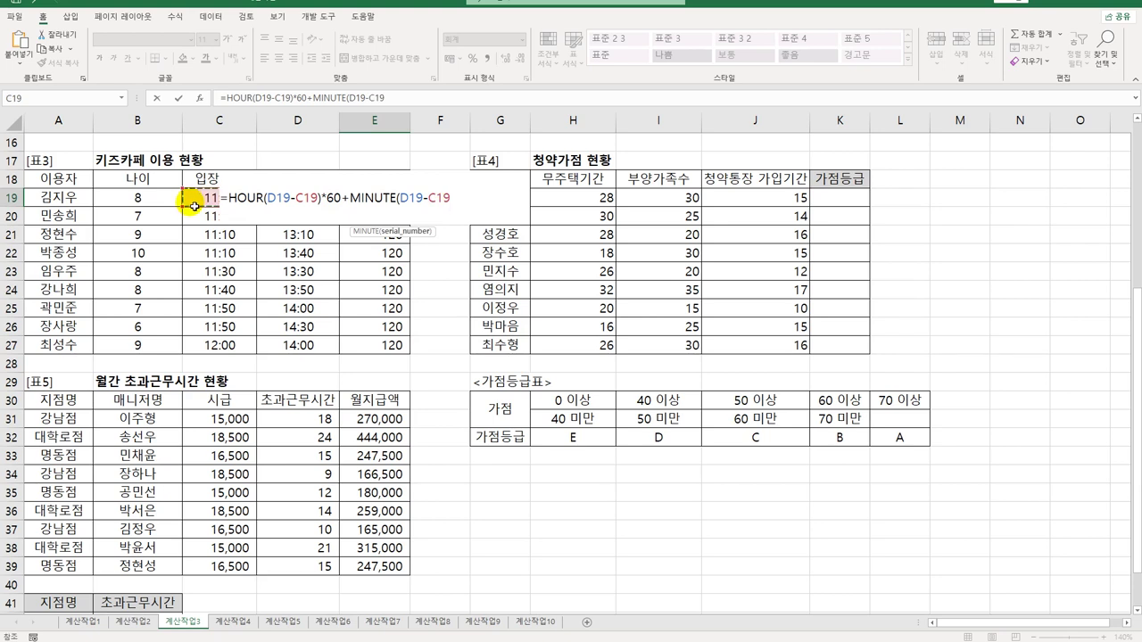
pyautogui.write(')')
pyautogui.press('Return')
pyautogui.click(373, 204)
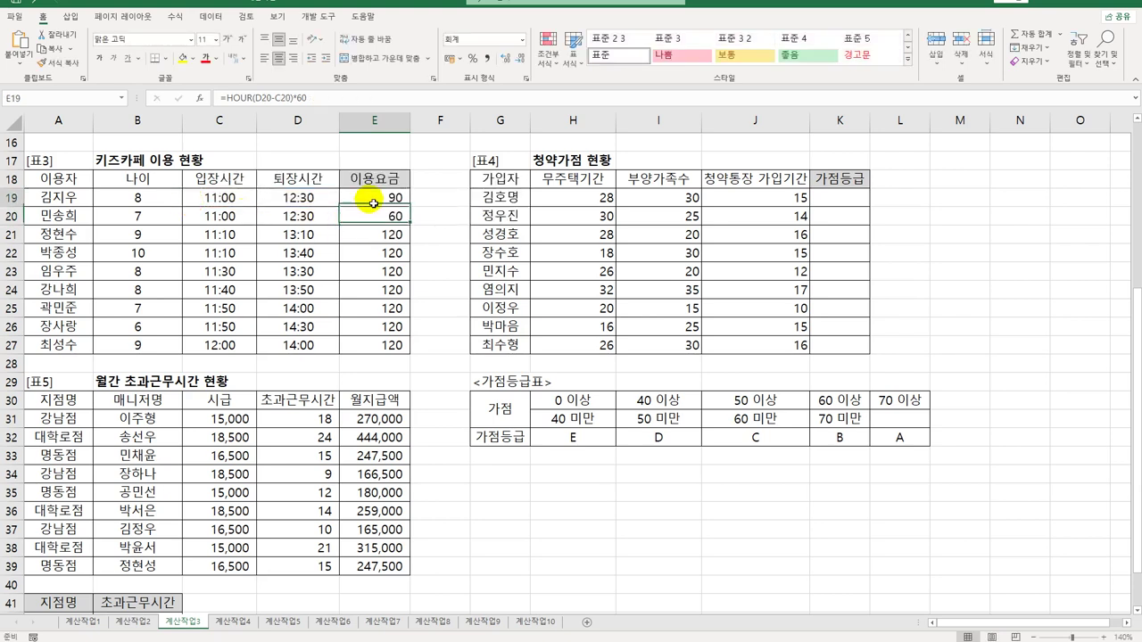
# Fill the E19 minutes formula down to E27, and in E19 enclose the expression in parentheses and divide it by 10
pyautogui.moveTo(410, 207); pyautogui.dragTo(409, 353)
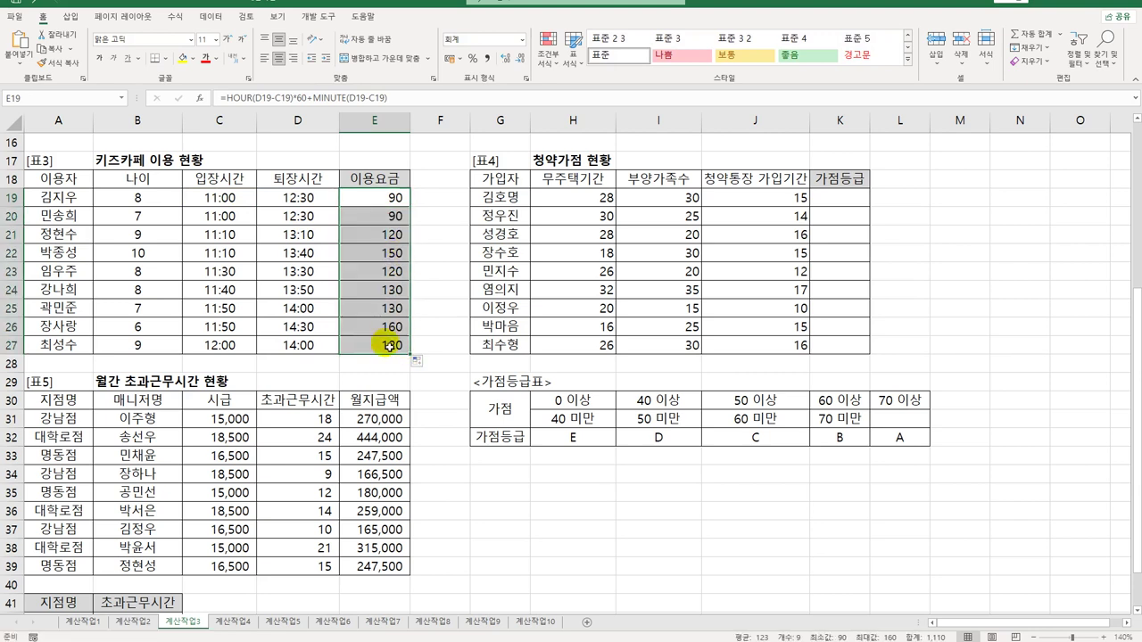
pyautogui.doubleClick(396, 199)
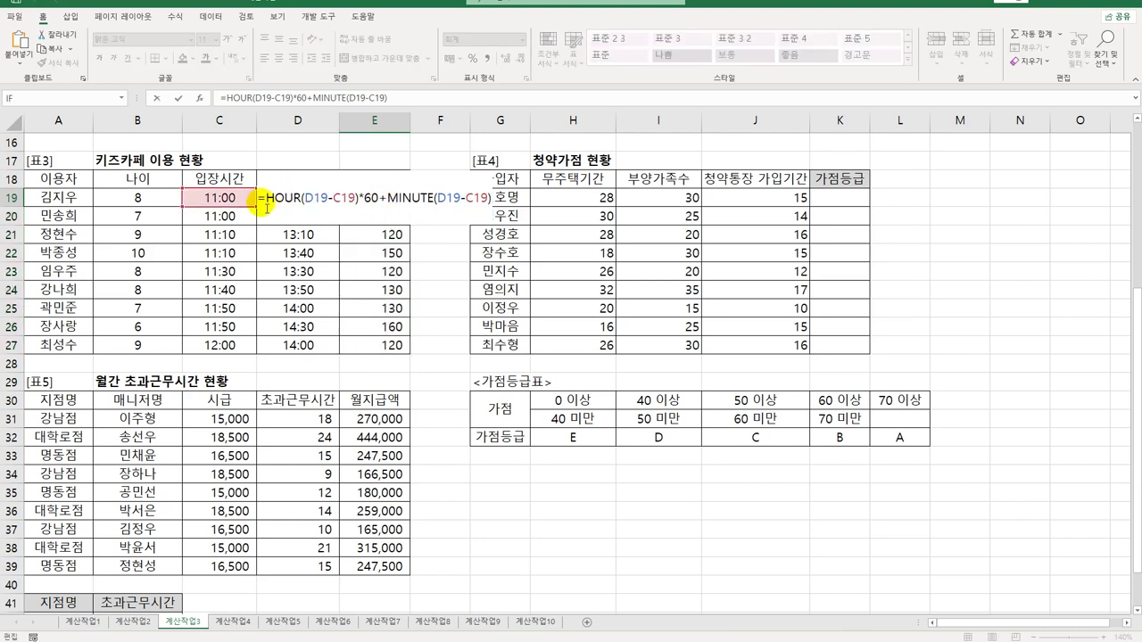
pyautogui.click(267, 201)
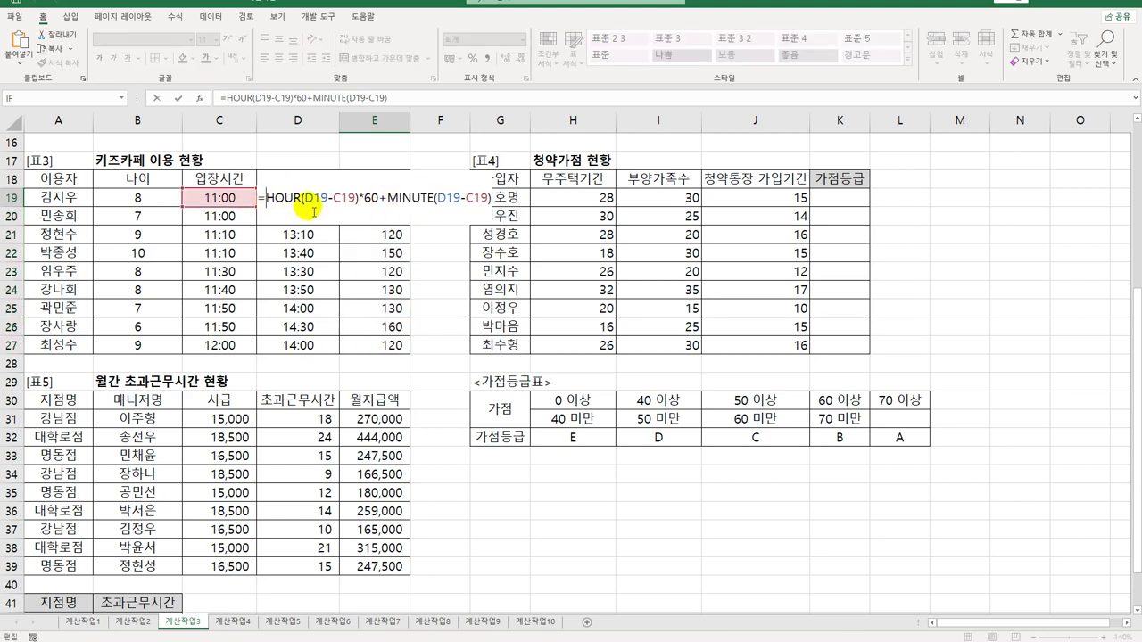
pyautogui.write('(')
pyautogui.press('End')
pyautogui.write(')')
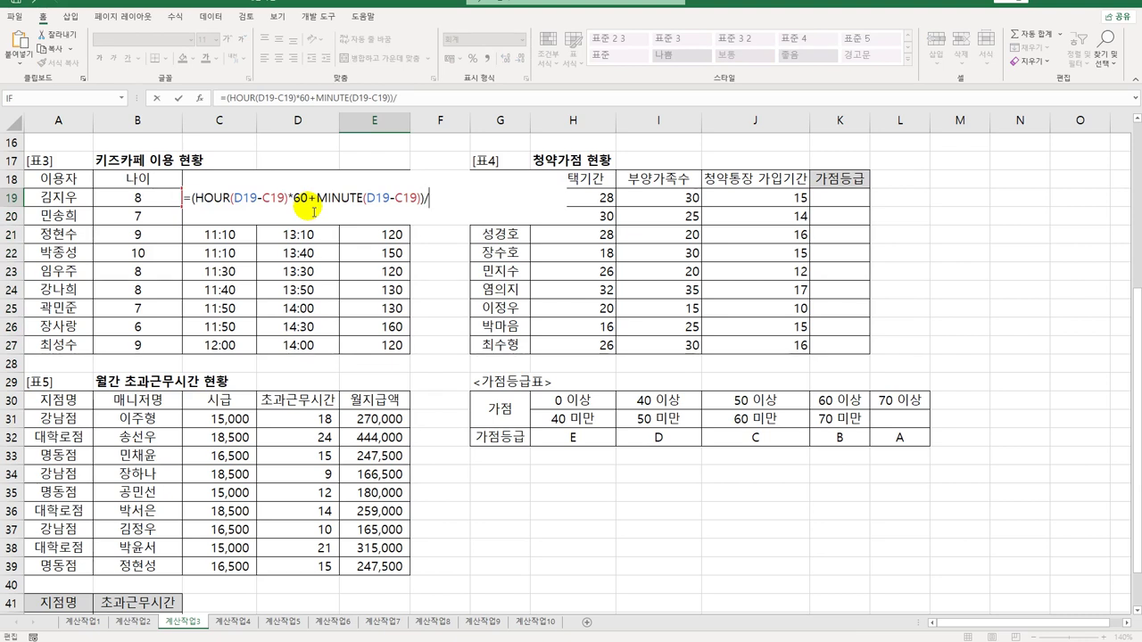
pyautogui.press('Return')
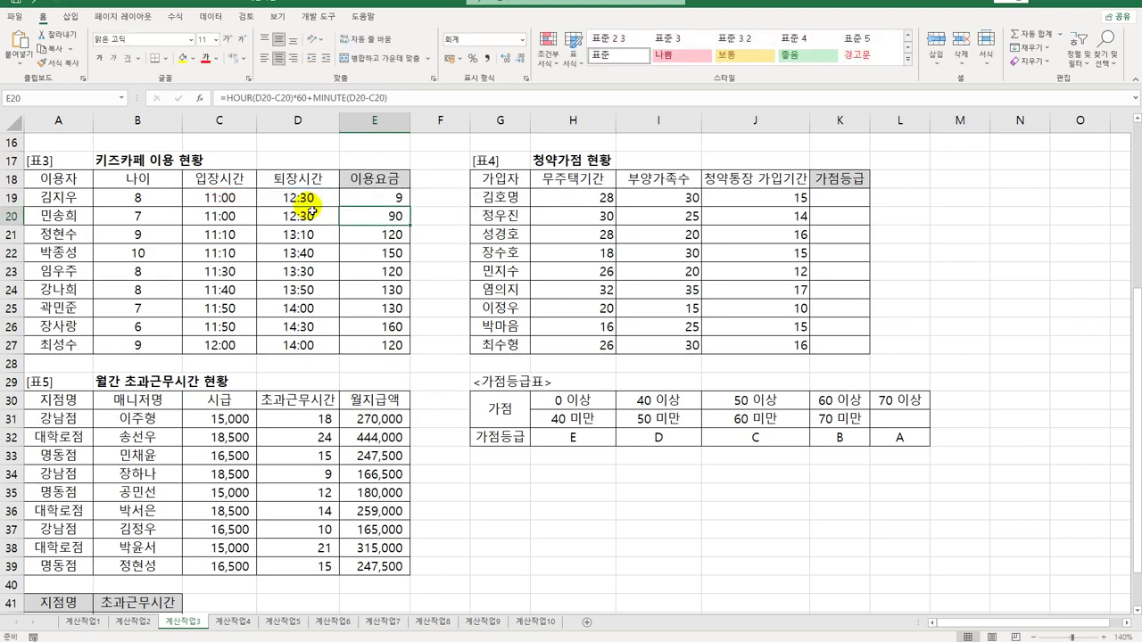
# Extend the E19 formula to =(HOUR(D19-C19)*60+MINUTE(D19-C19))/10*1000 and fill it down to E27
pyautogui.doubleClick(380, 198)
pyautogui.click(480, 198)
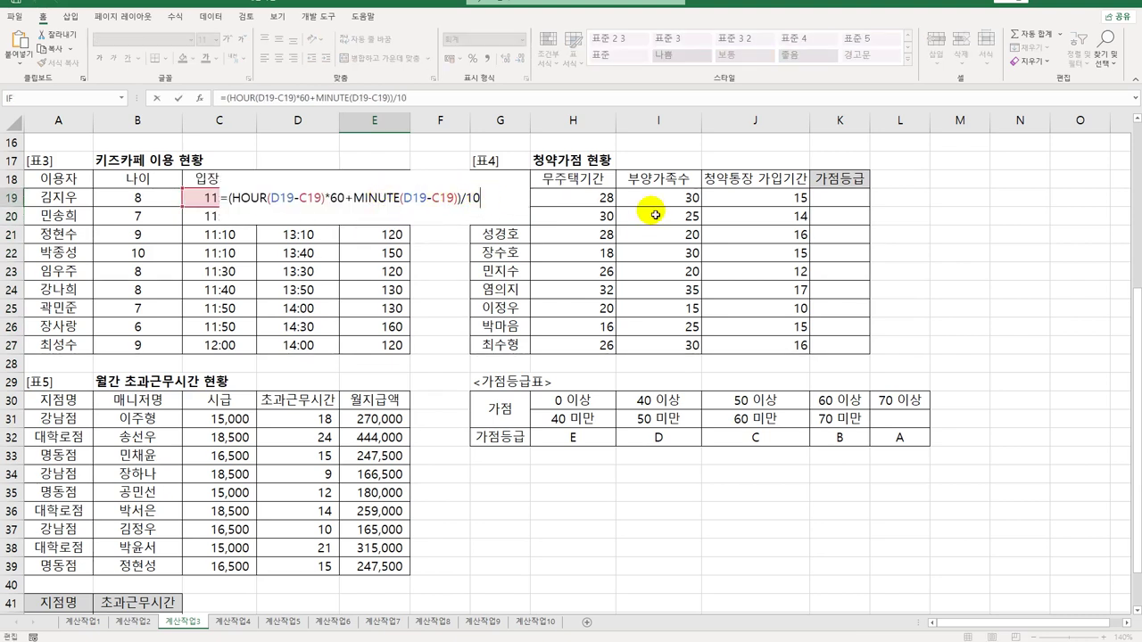
pyautogui.write('*1000')
pyautogui.press('Return')
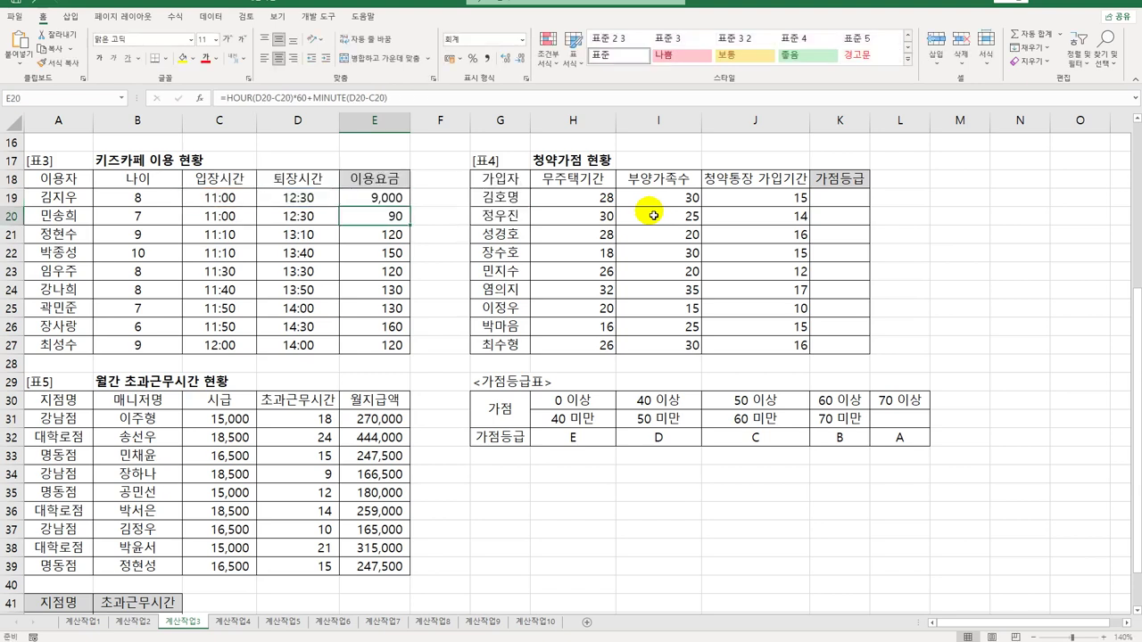
pyautogui.press('Up')
pyautogui.moveTo(411, 211); pyautogui.dragTo(408, 357)
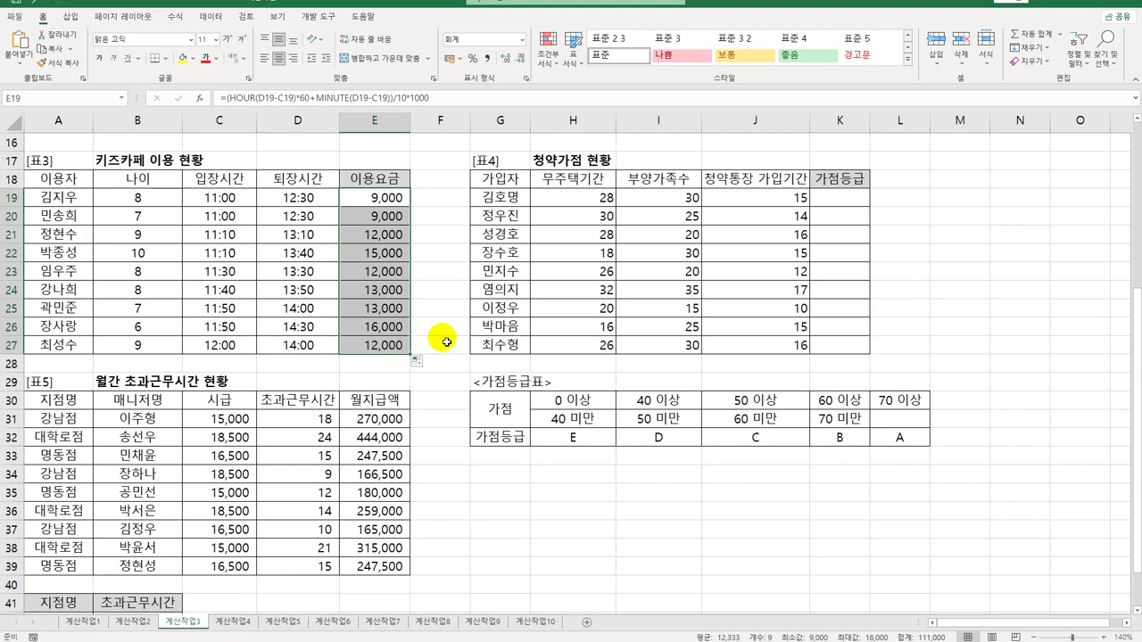
# Enter =SUM(H19:J19) in K19 of the 청약가점 현황 table to total the applicant's three scores
pyautogui.click(841, 210)
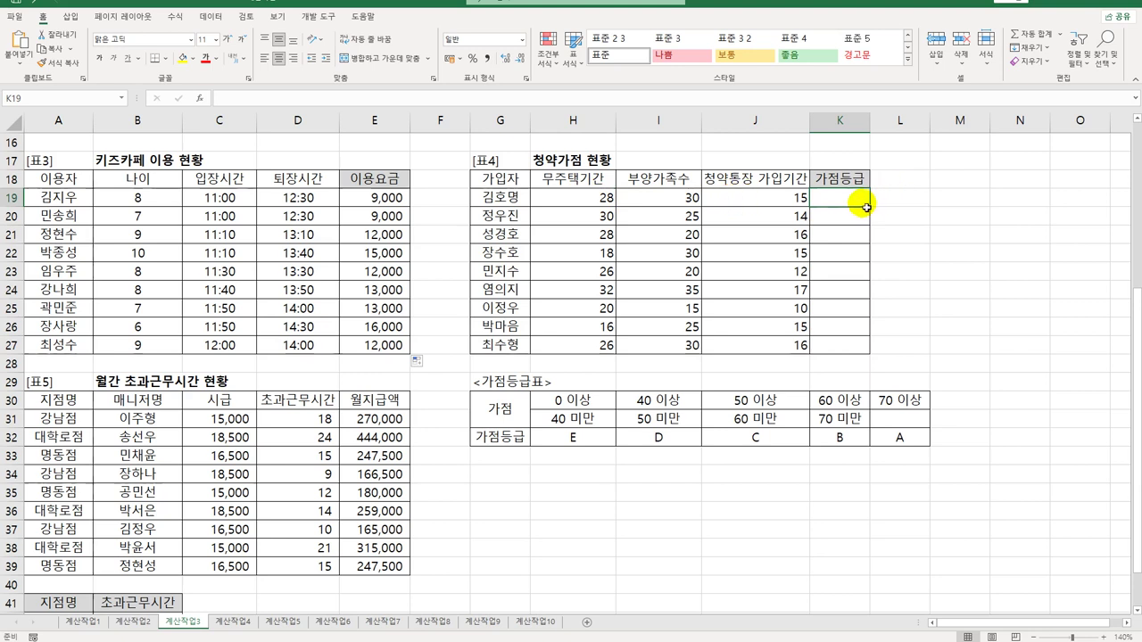
pyautogui.moveTo(578, 400); pyautogui.dragTo(888, 448)
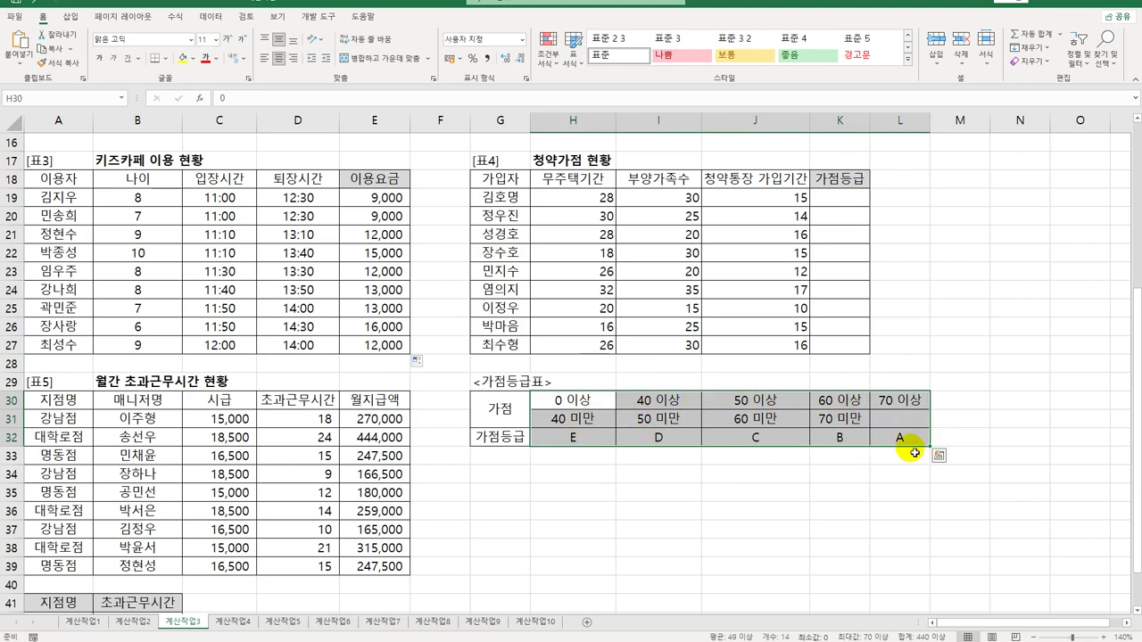
pyautogui.click(840, 202)
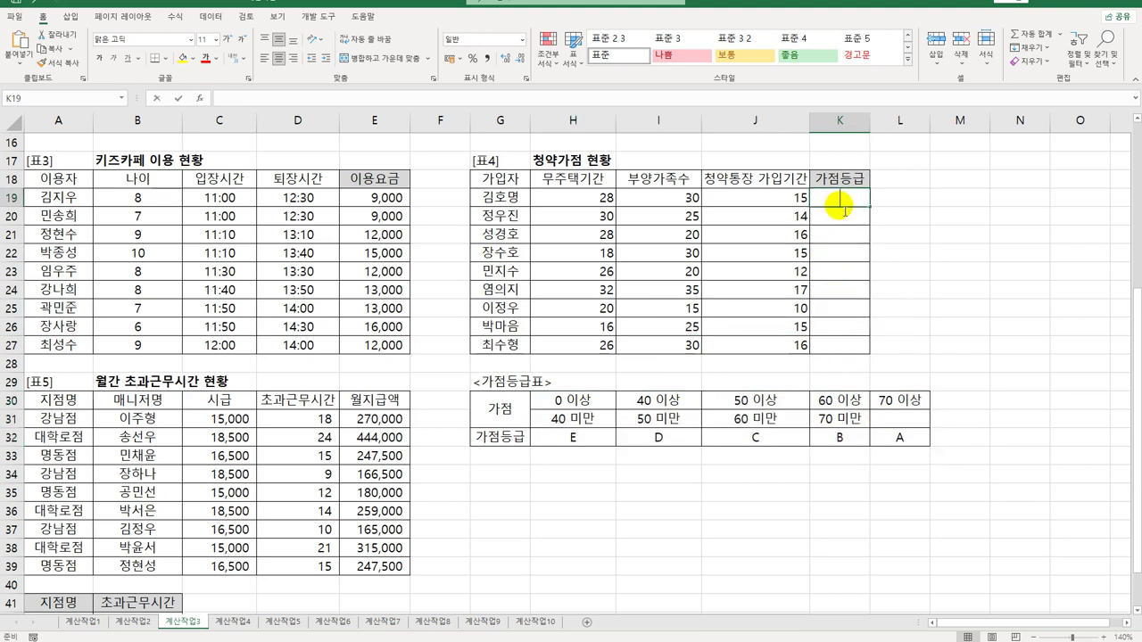
pyautogui.write('=')
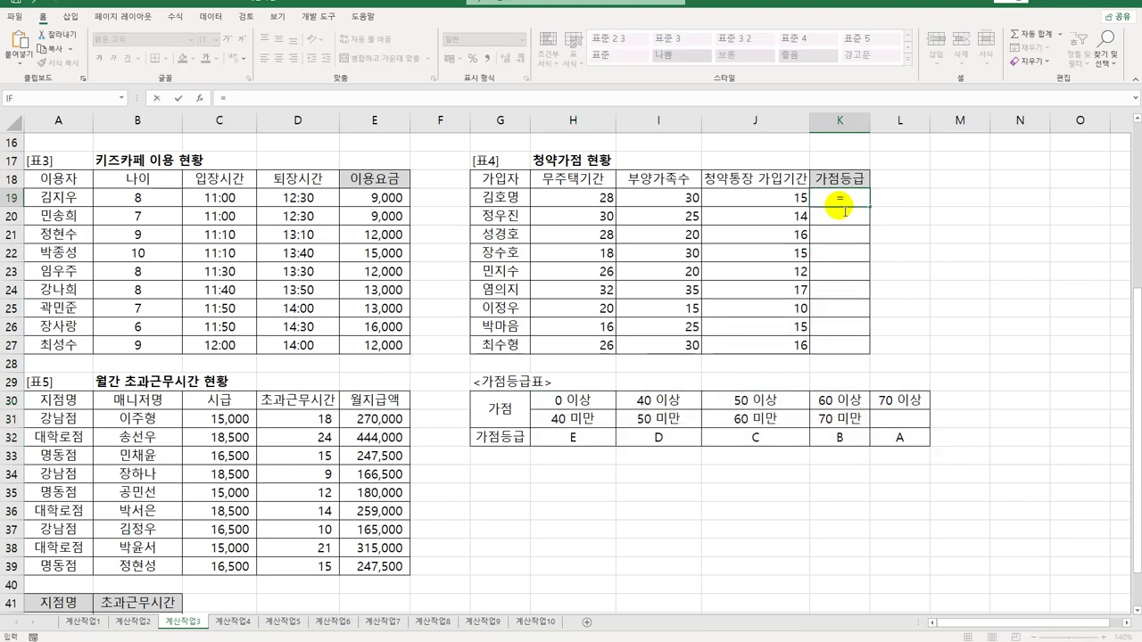
pyautogui.write('sum')
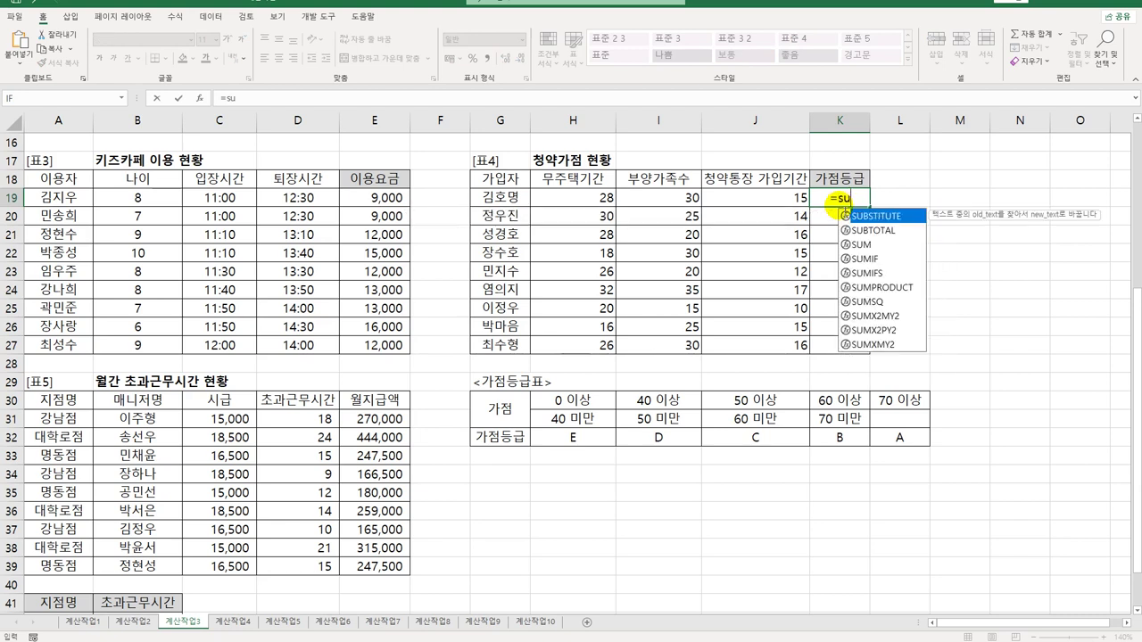
pyautogui.doubleClick(839, 215)
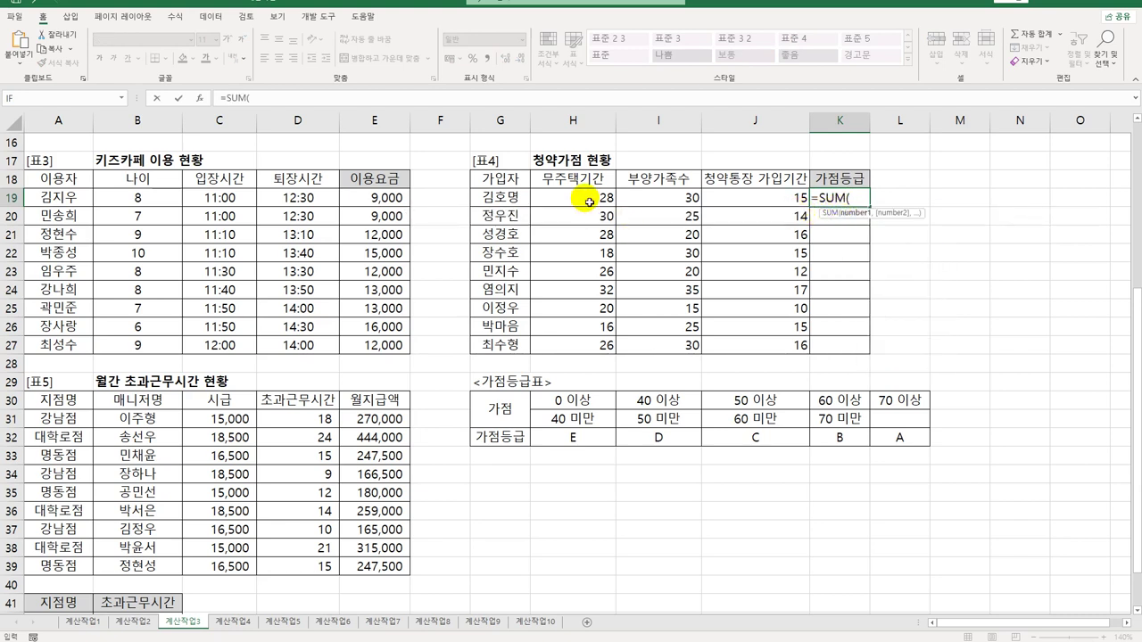
pyautogui.moveTo(575, 199); pyautogui.dragTo(764, 199)
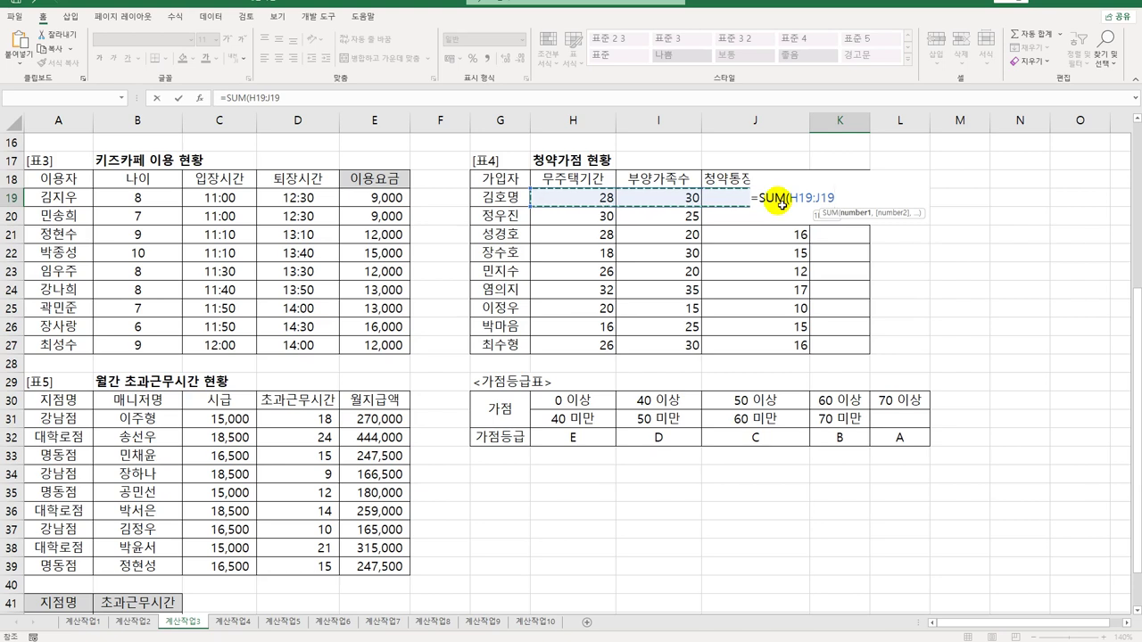
pyautogui.write(')')
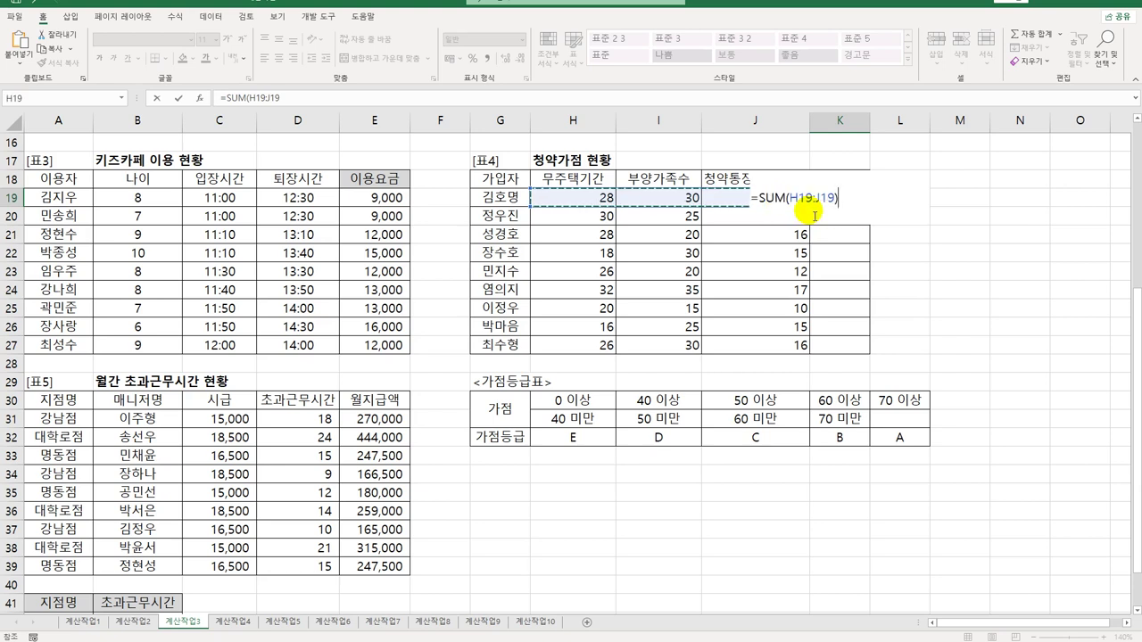
pyautogui.hotkey('ctrl', 'Return')
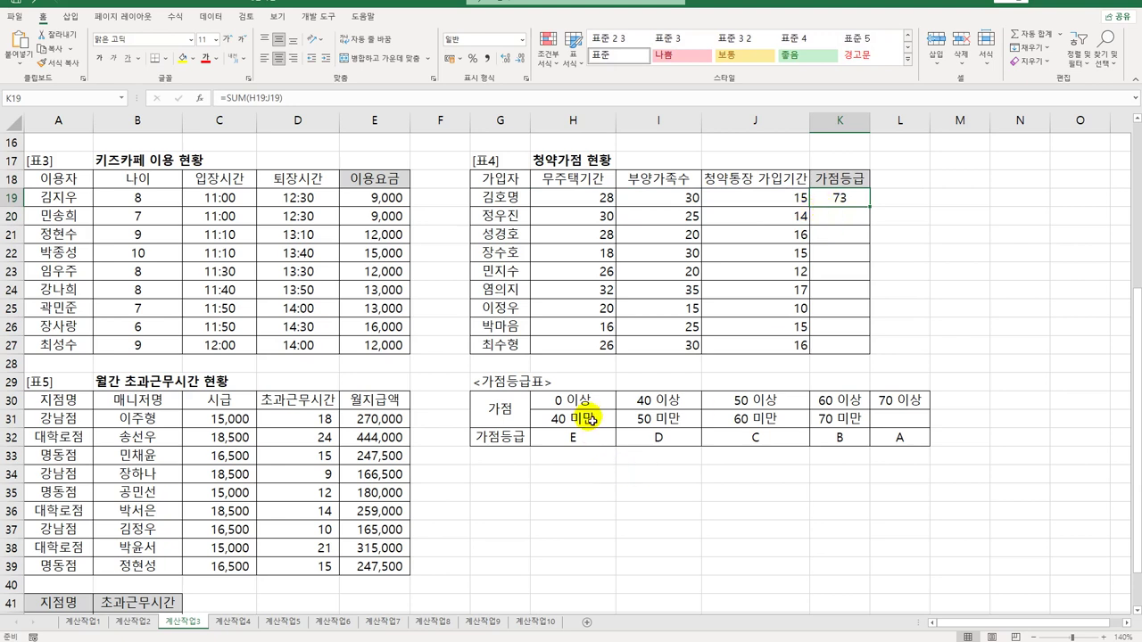
# Wrap the K19 sum in HLOOKUP as the lookup value, with the absolute grade table range $H$30:$L$32 as the table array
pyautogui.moveTo(582, 403); pyautogui.dragTo(882, 439)
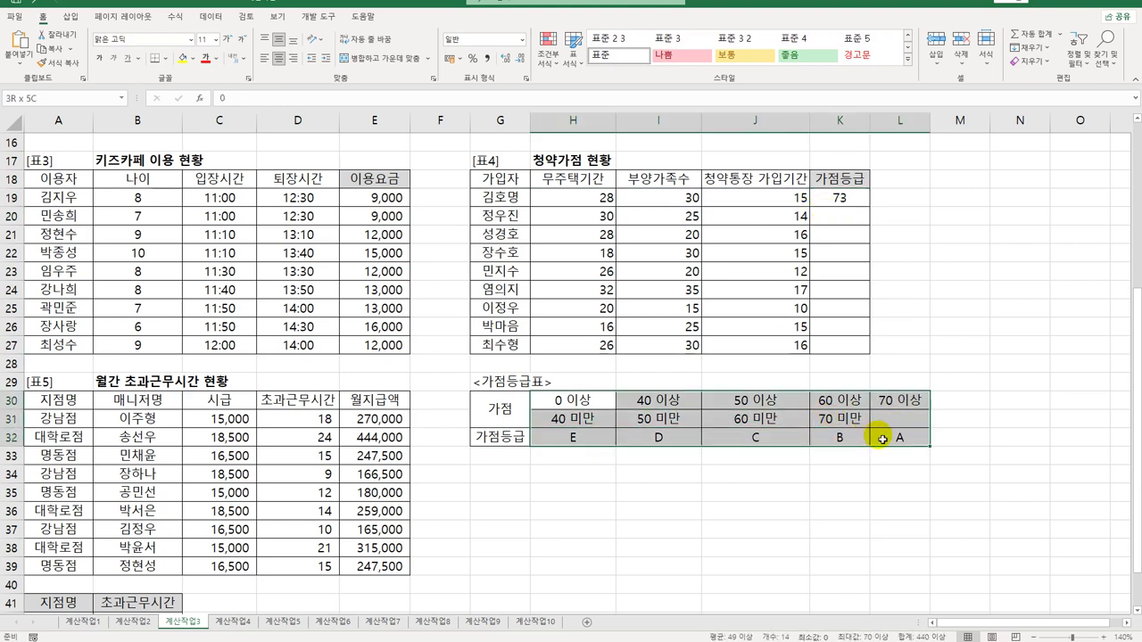
pyautogui.doubleClick(830, 197)
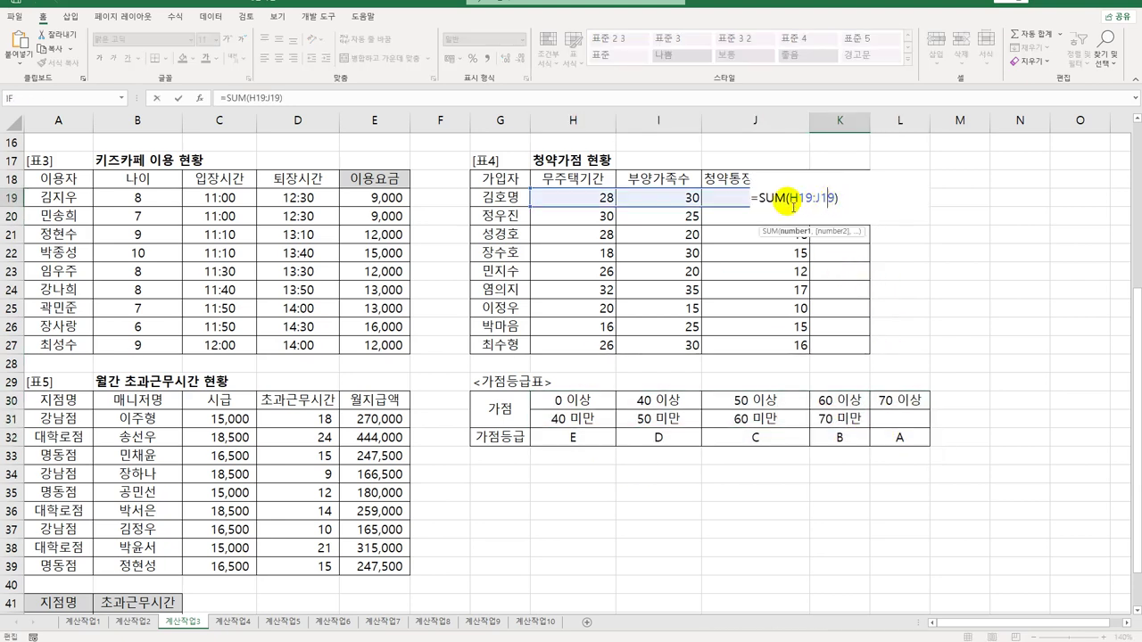
pyautogui.press('Home')
pyautogui.press('Right')
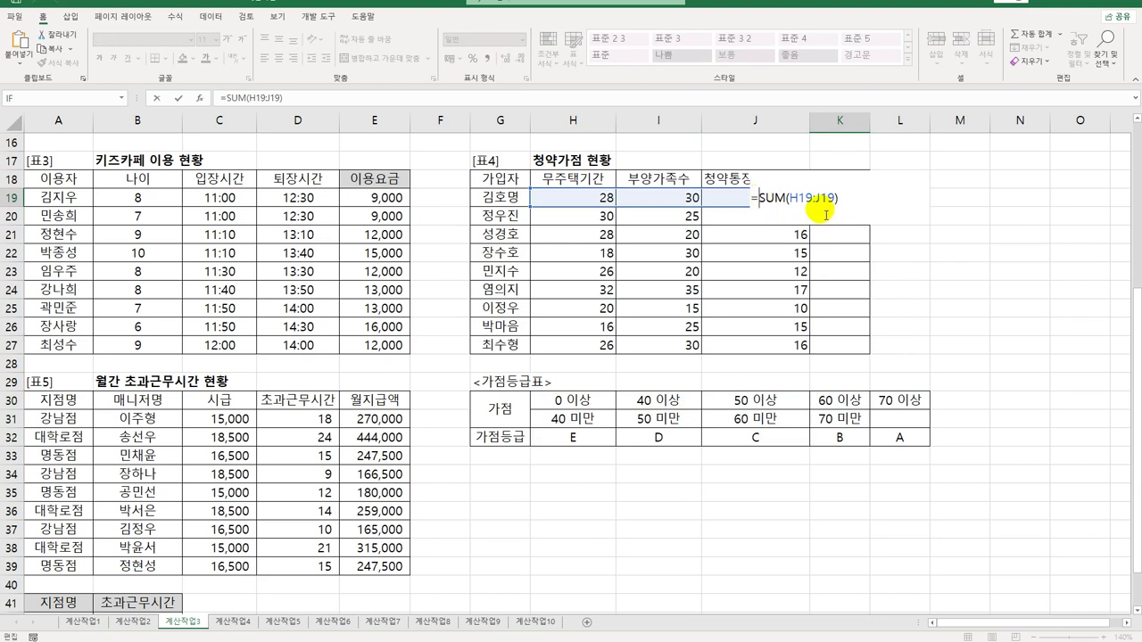
pyautogui.write('HLOOKUP(')
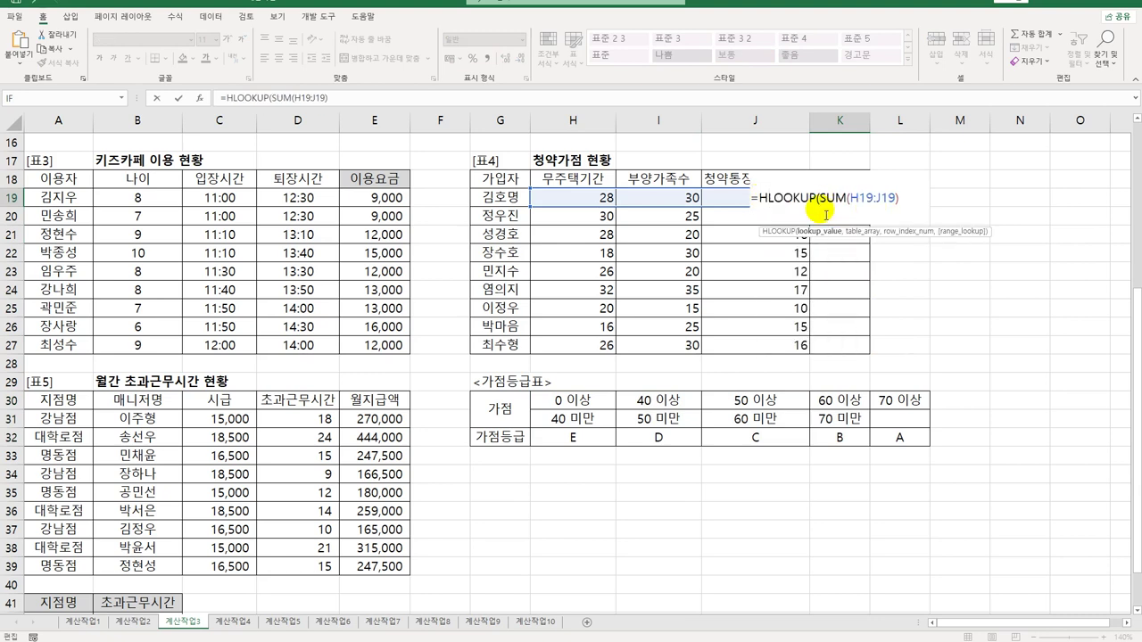
pyautogui.write(',')
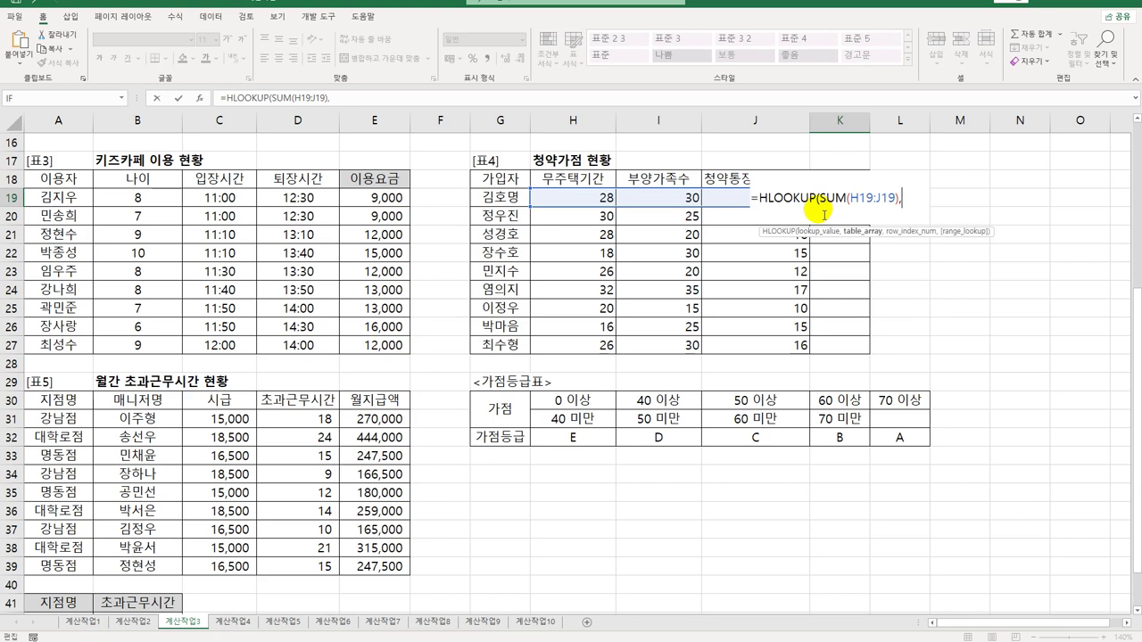
pyautogui.moveTo(586, 400); pyautogui.dragTo(884, 442)
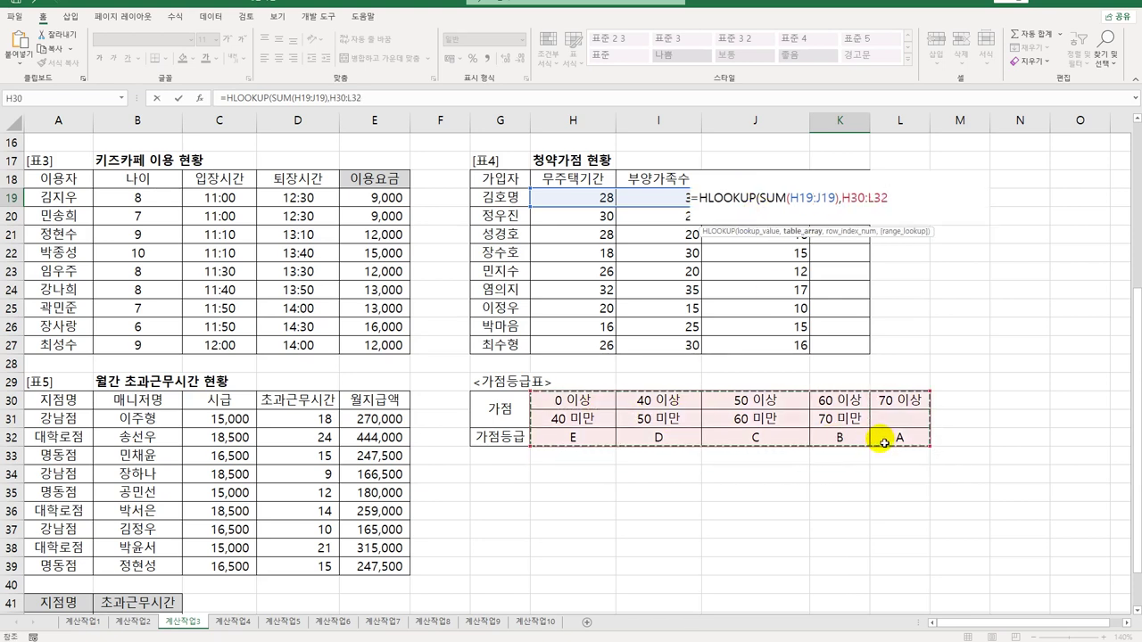
pyautogui.press('F4')
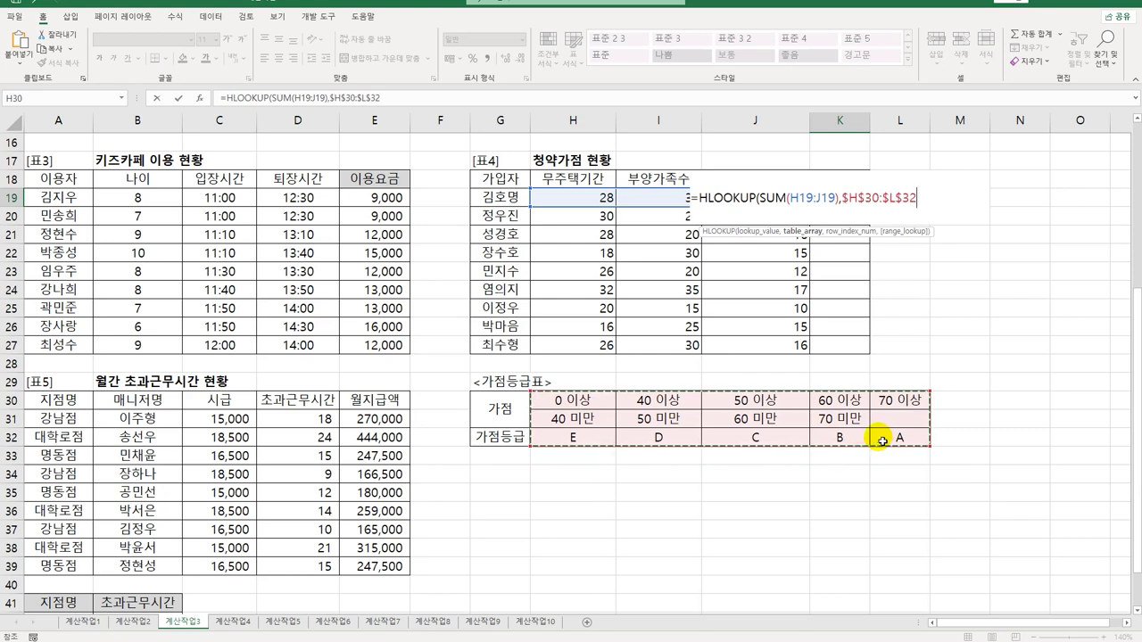
# Complete the K19 formula as =HLOOKUP(SUM(H19:J19),$H$30:$L$32,3,TRUE) and fill it down to K27
pyautogui.write(',')
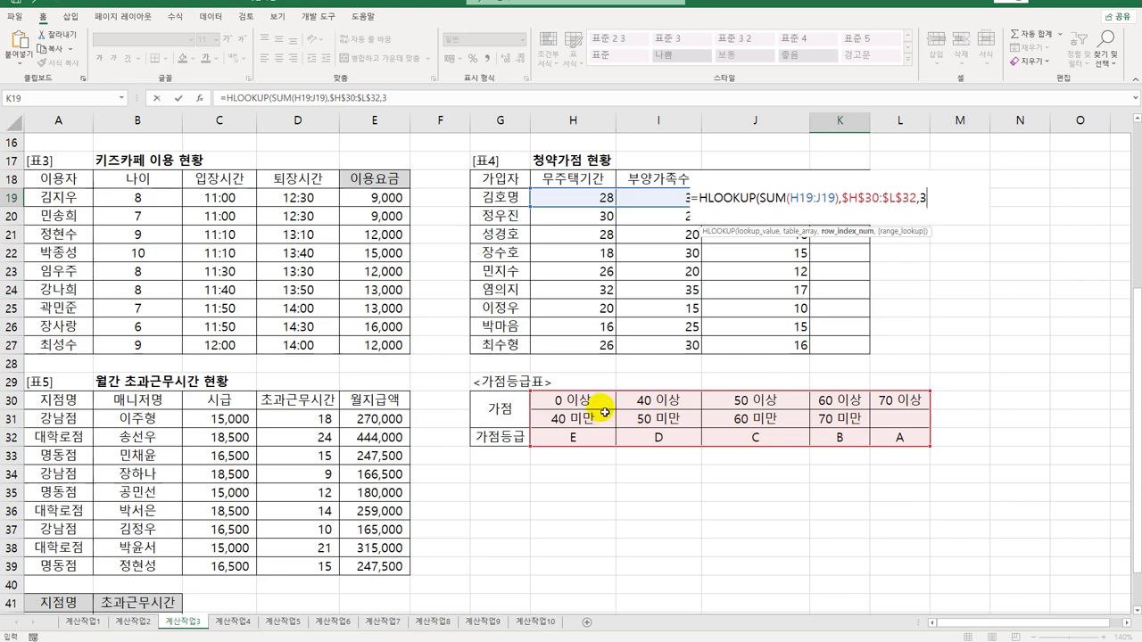
pyautogui.write('3,')
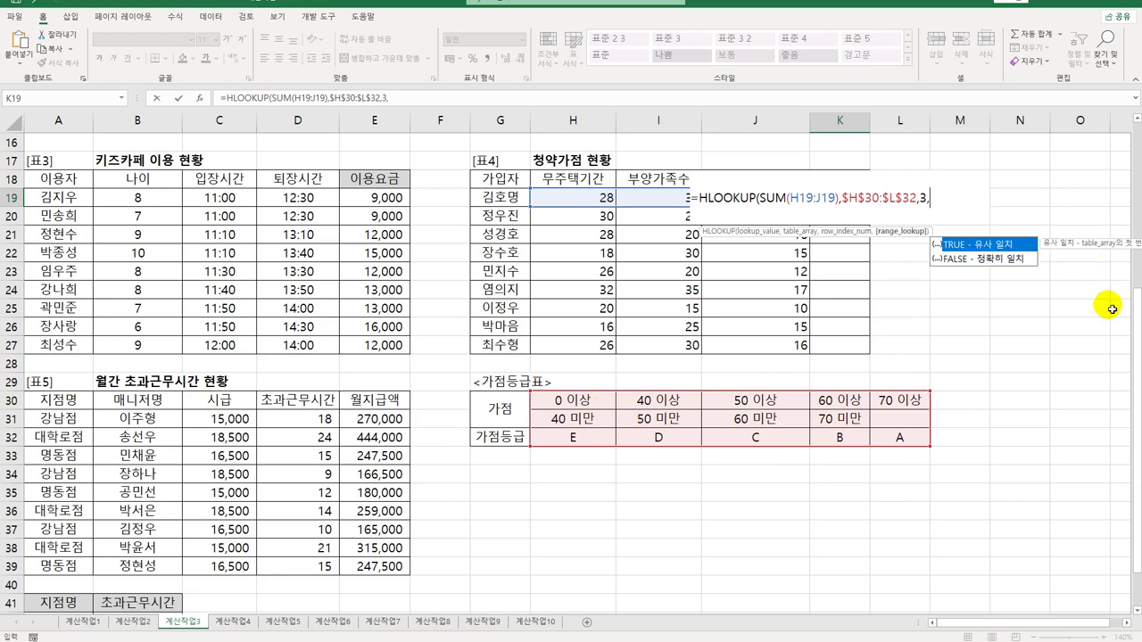
pyautogui.doubleClick(986, 239)
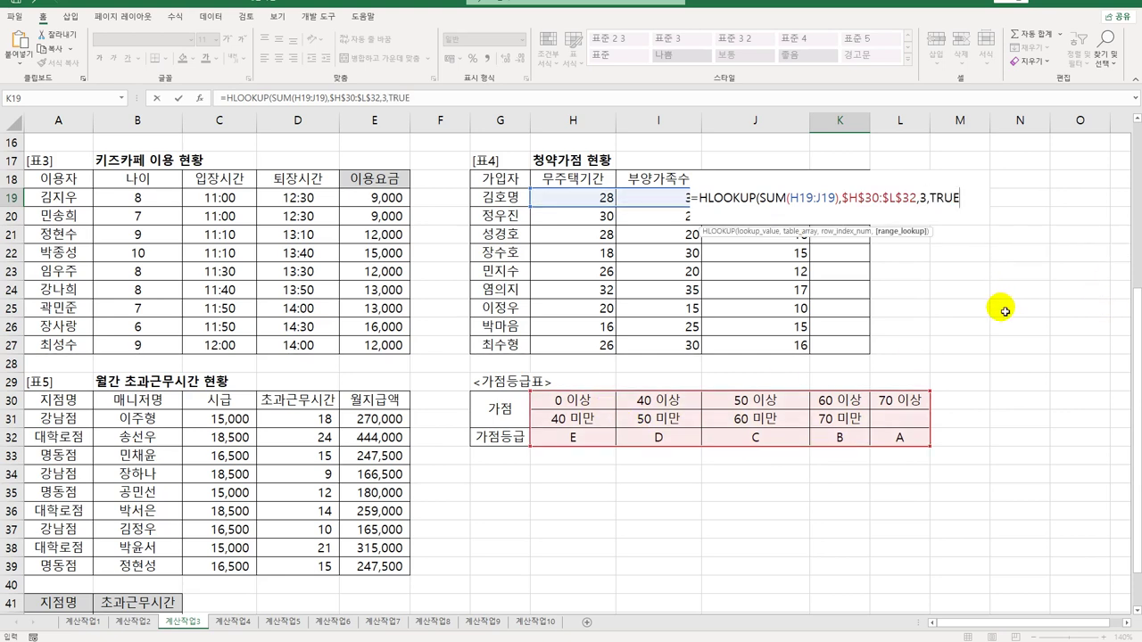
pyautogui.write(')')
pyautogui.press('Return')
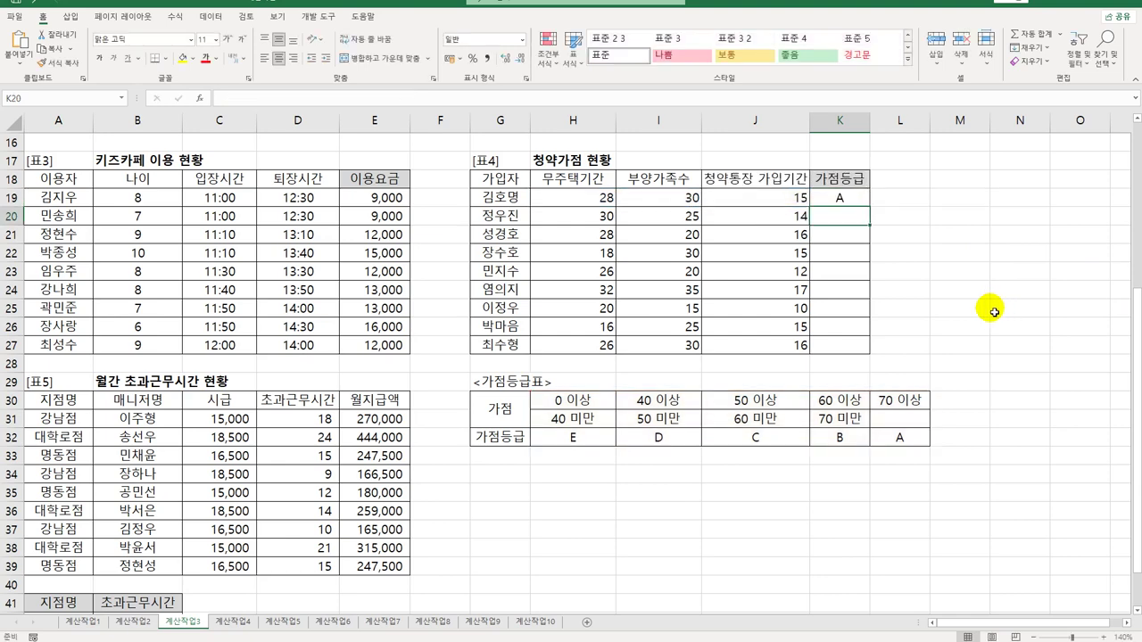
pyautogui.click(852, 198)
pyautogui.moveTo(870, 206); pyautogui.dragTo(857, 373)
# Examine the branch names and overtime hours in the 월간 초과근무시간 현황 table and the summary cells B42:B44
pyautogui.scroll(-3, 806, 464)
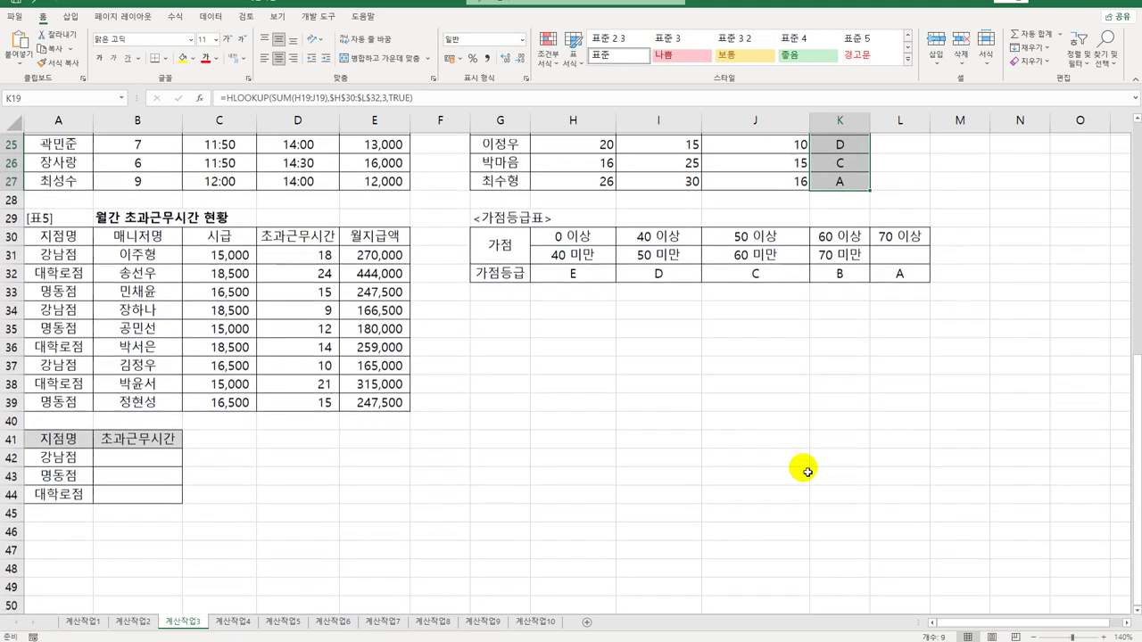
pyautogui.click(1136, 614)
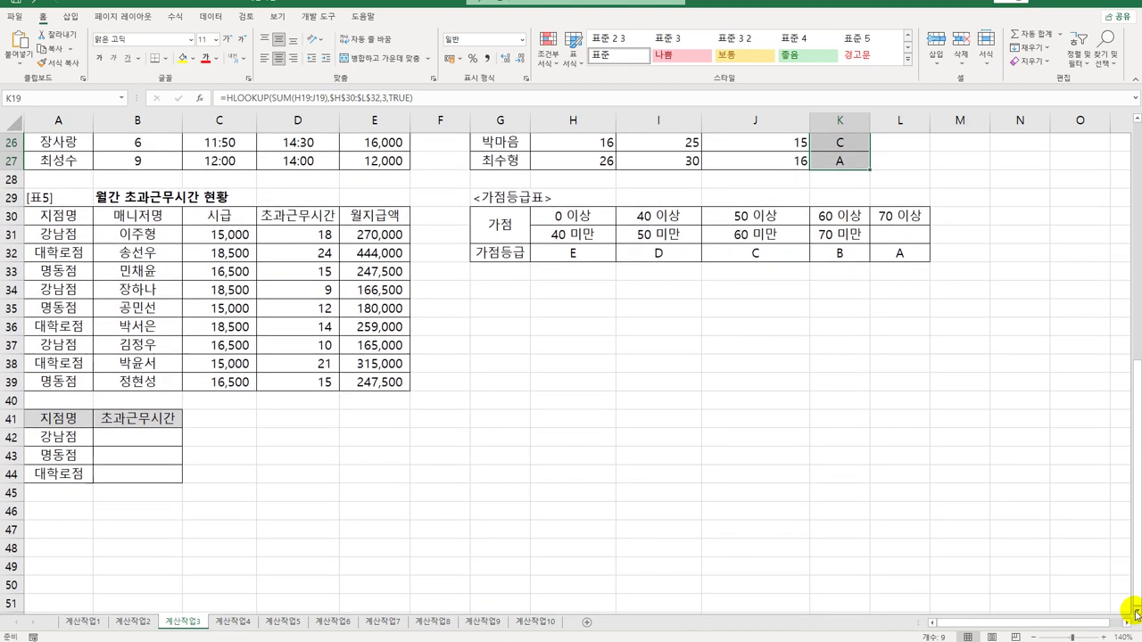
pyautogui.click(817, 508)
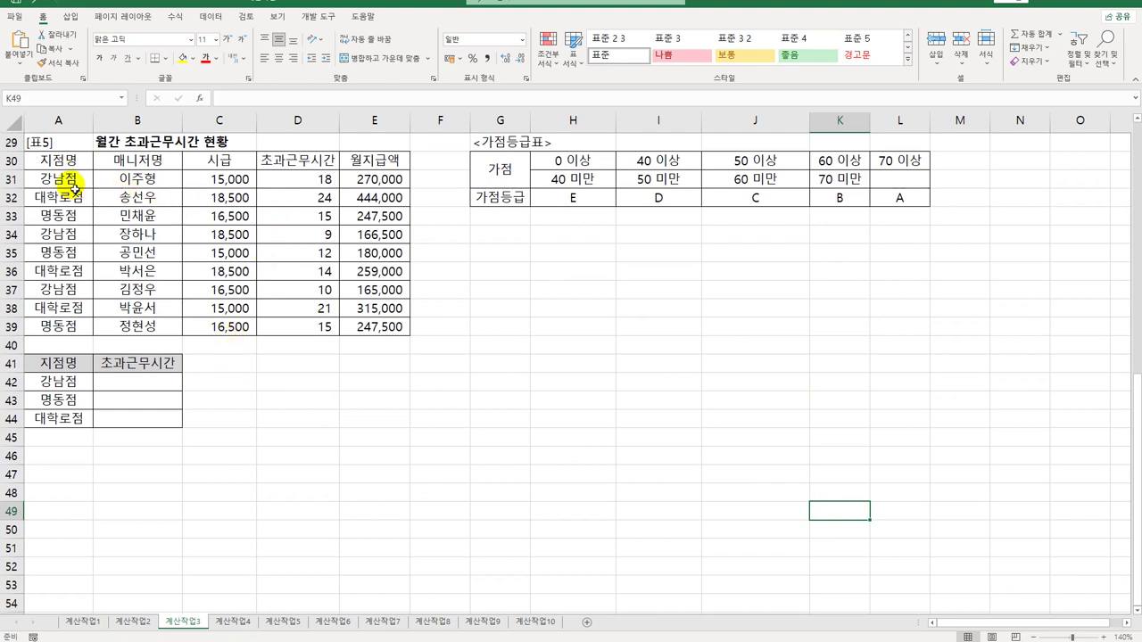
pyautogui.moveTo(72, 183); pyautogui.dragTo(58, 328)
pyautogui.moveTo(318, 179); pyautogui.dragTo(321, 328)
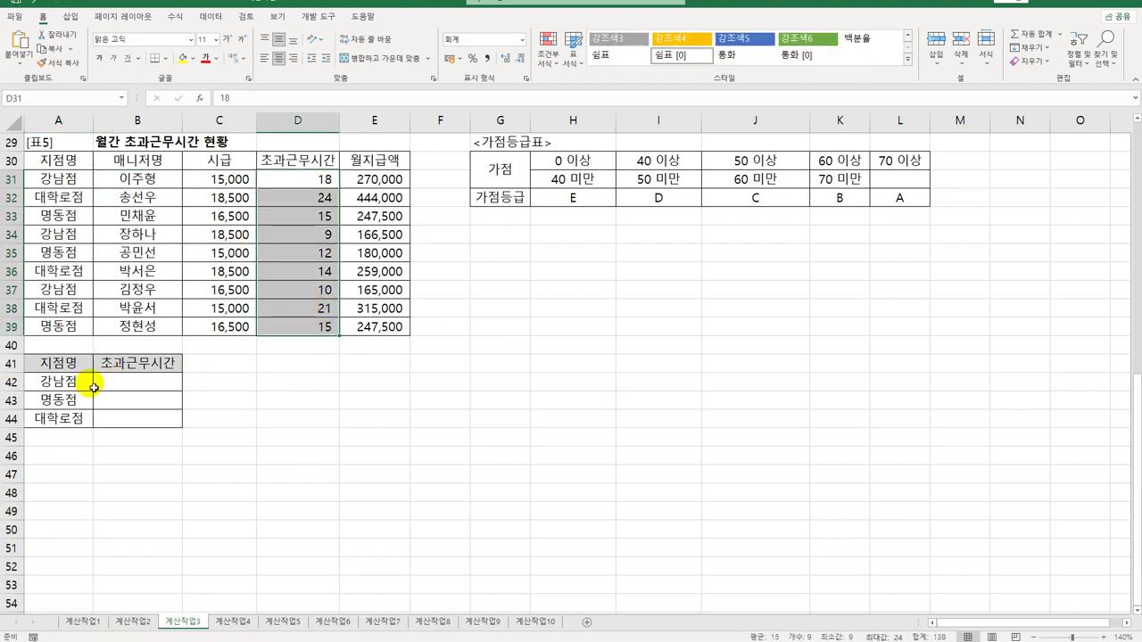
pyautogui.click(148, 386)
pyautogui.moveTo(147, 386); pyautogui.dragTo(147, 424)
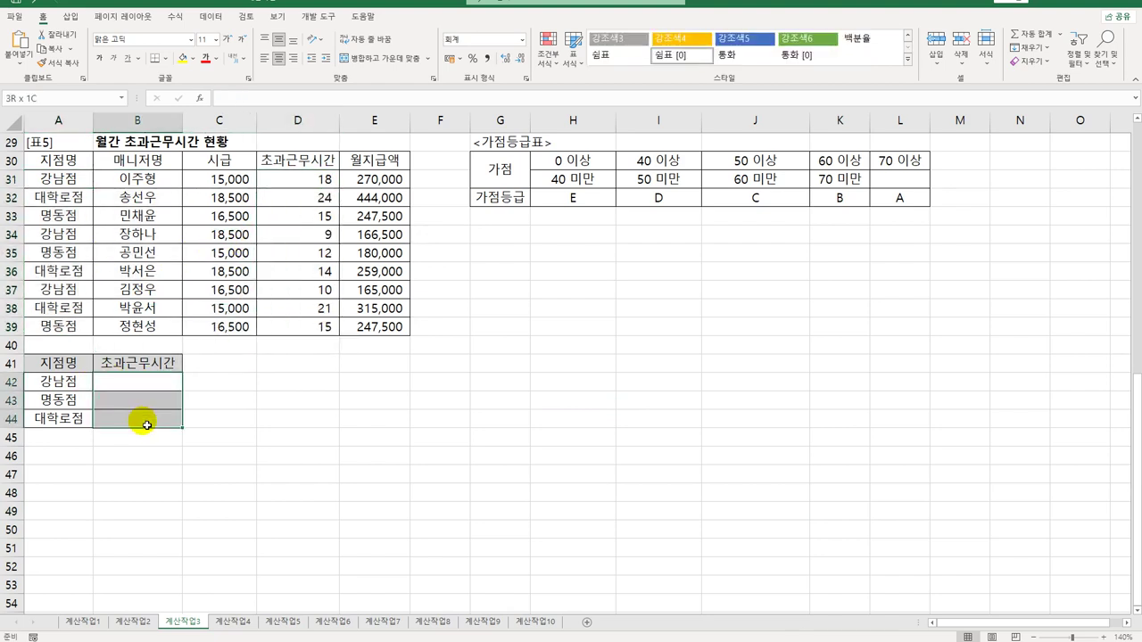
# Start a SUMIF formula in B42 with the absolute branch range $A$31:$A$39 as the range and A42 as the criteria
pyautogui.click(141, 382)
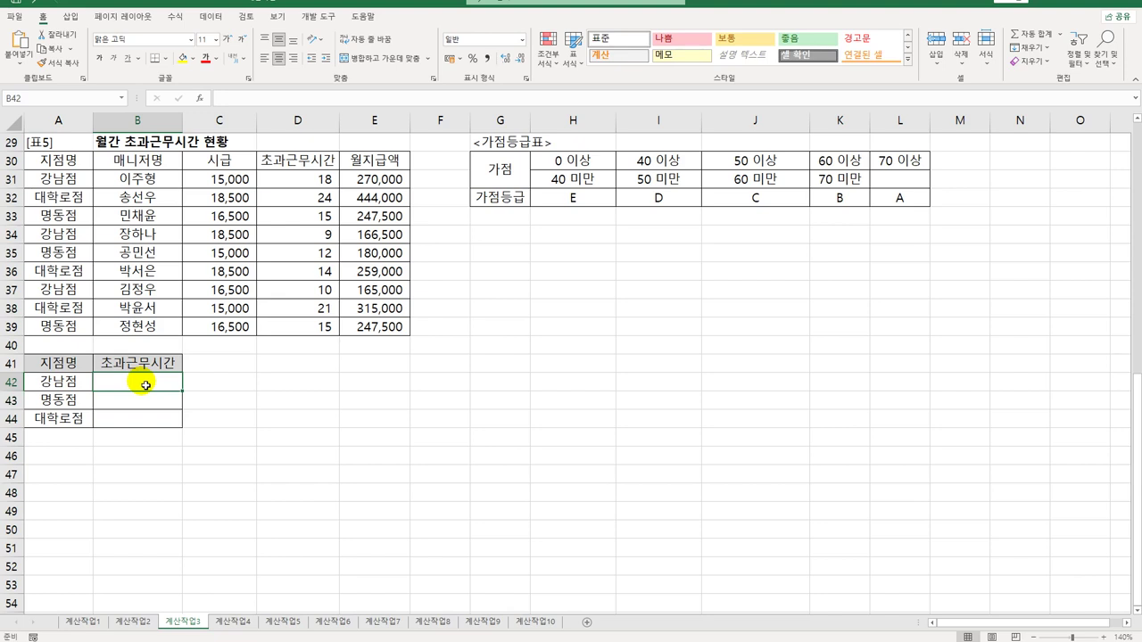
pyautogui.write('=sumif')
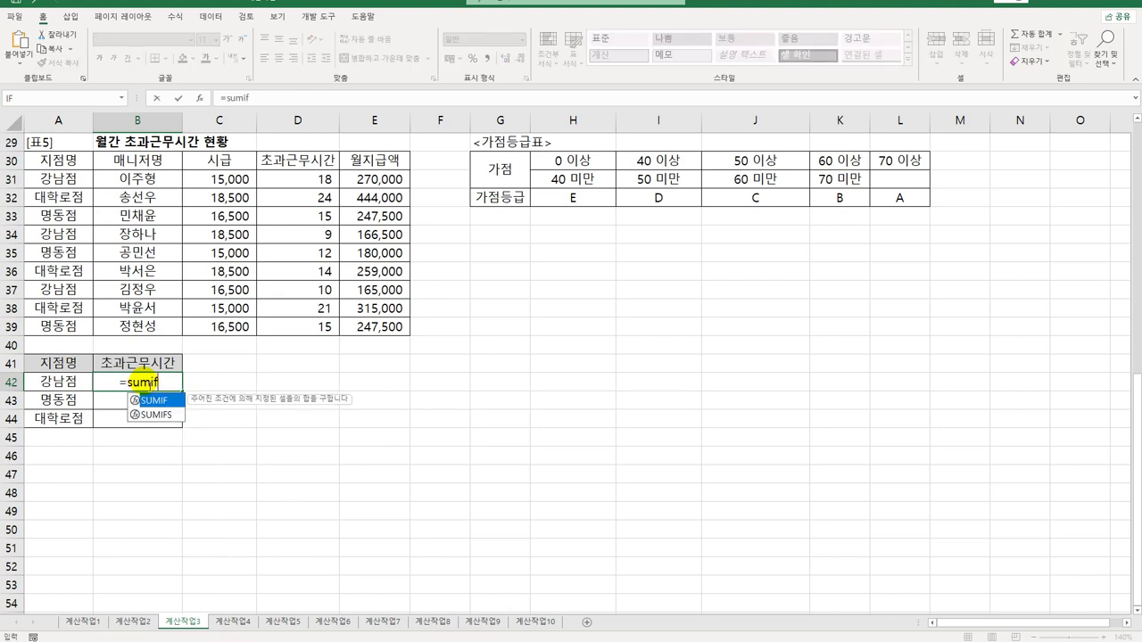
pyautogui.press('Tab')
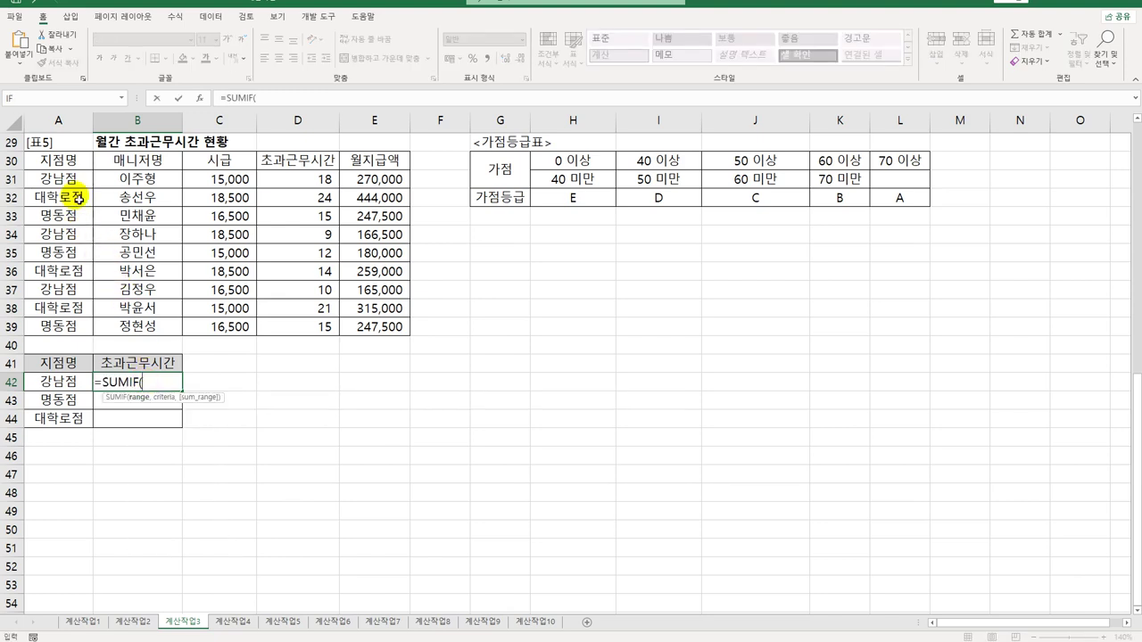
pyautogui.moveTo(60, 178); pyautogui.dragTo(56, 327)
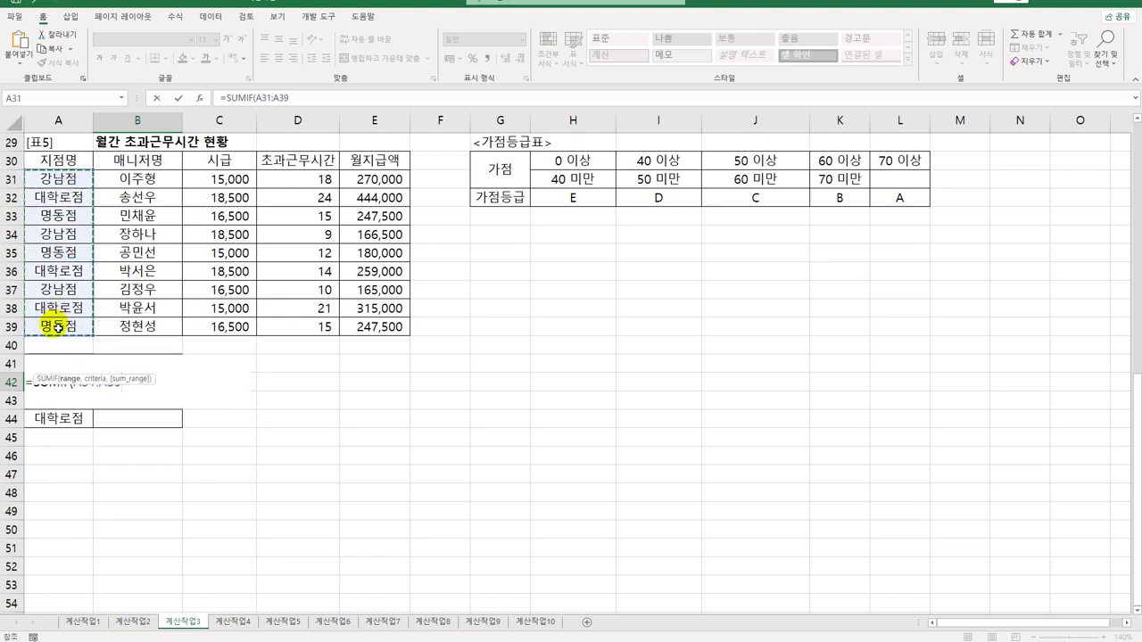
pyautogui.press('F4')
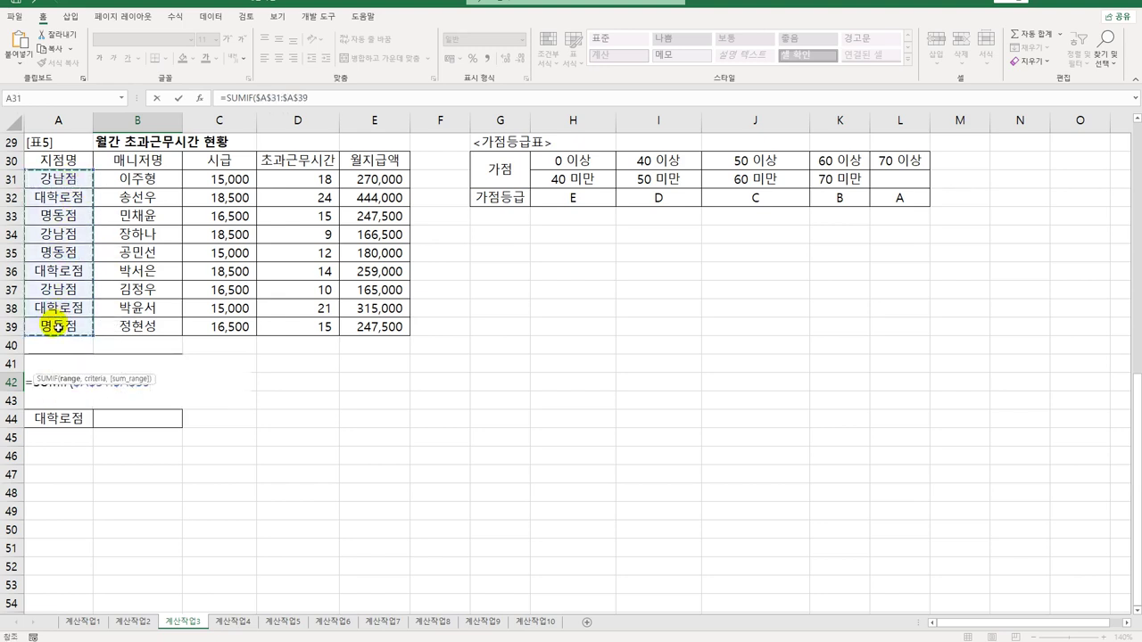
pyautogui.write(',')
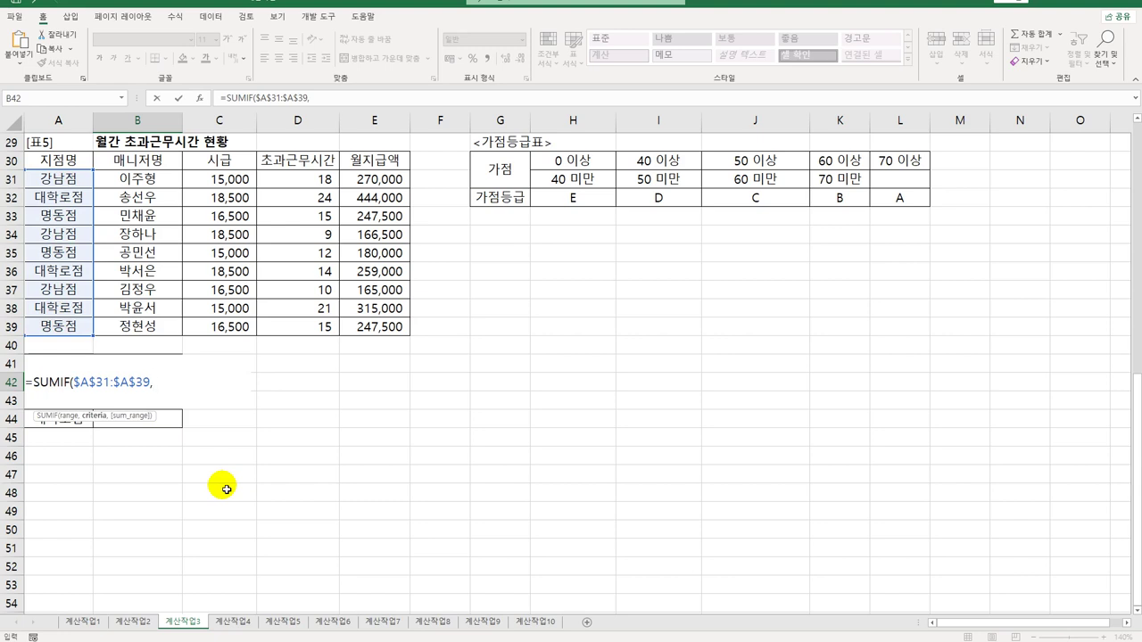
pyautogui.press('Left')
pyautogui.write(',')
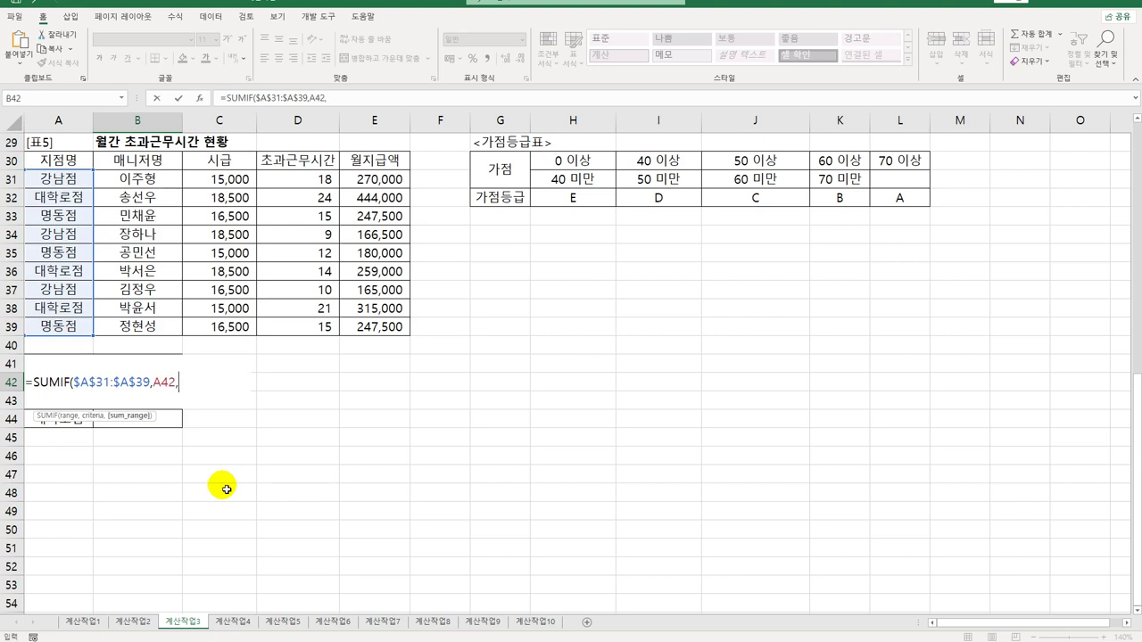
# Complete the B42 formula as =SUMIF($A$31:$A$39,A42,$D$31:$D$39) and fill it down to B44
pyautogui.moveTo(306, 177); pyautogui.dragTo(309, 327)
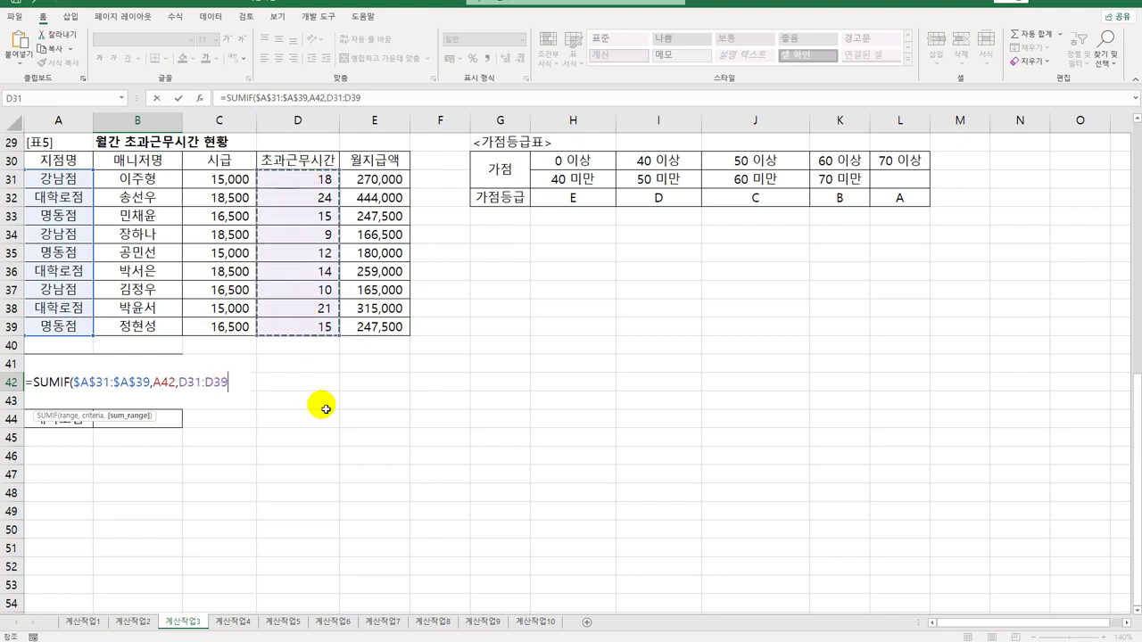
pyautogui.press('F4')
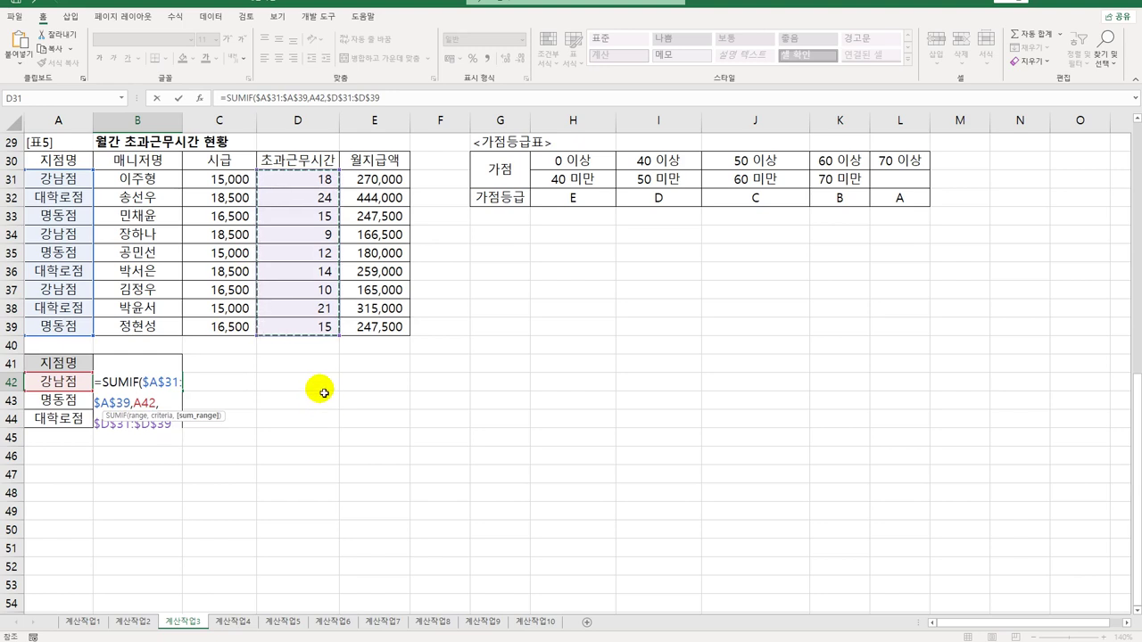
pyautogui.press('Return')
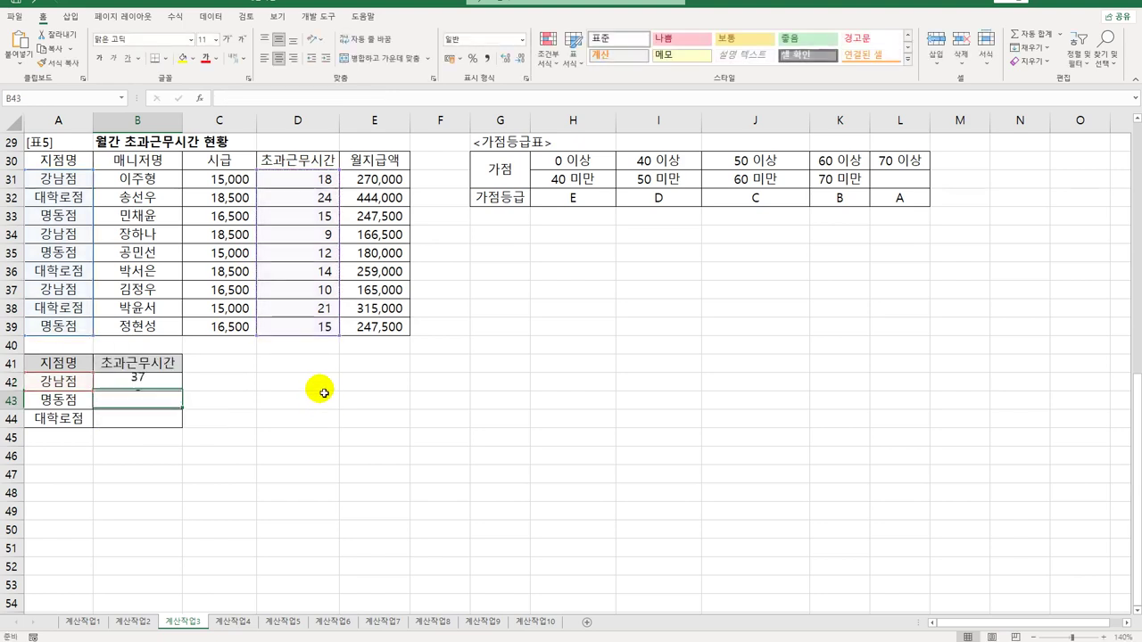
pyautogui.click(170, 383)
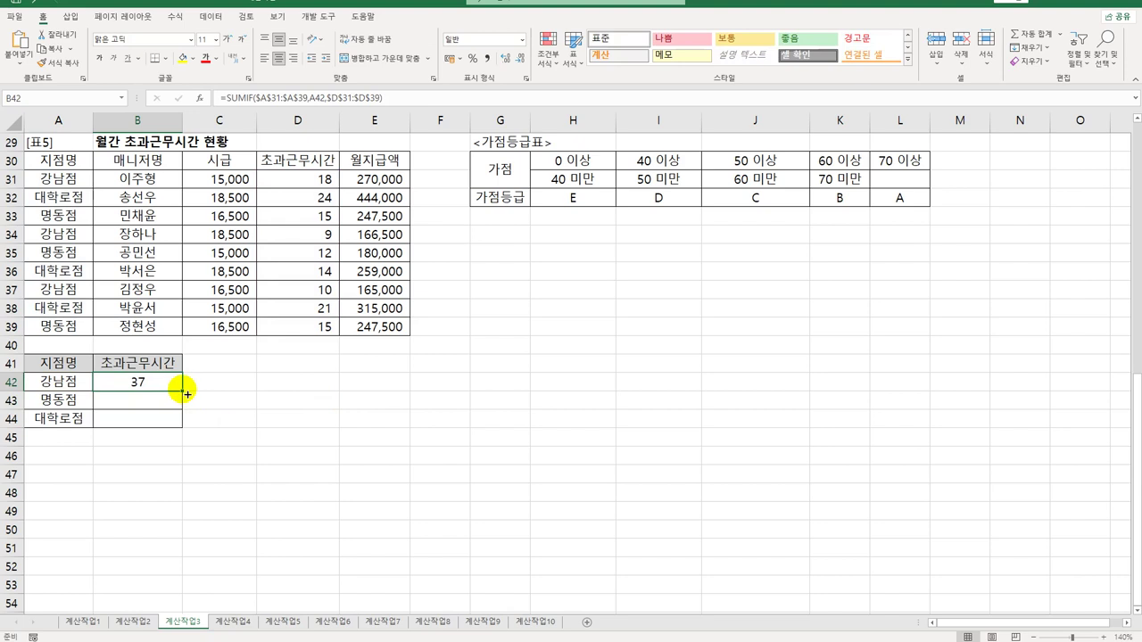
pyautogui.moveTo(183, 390); pyautogui.dragTo(173, 427)
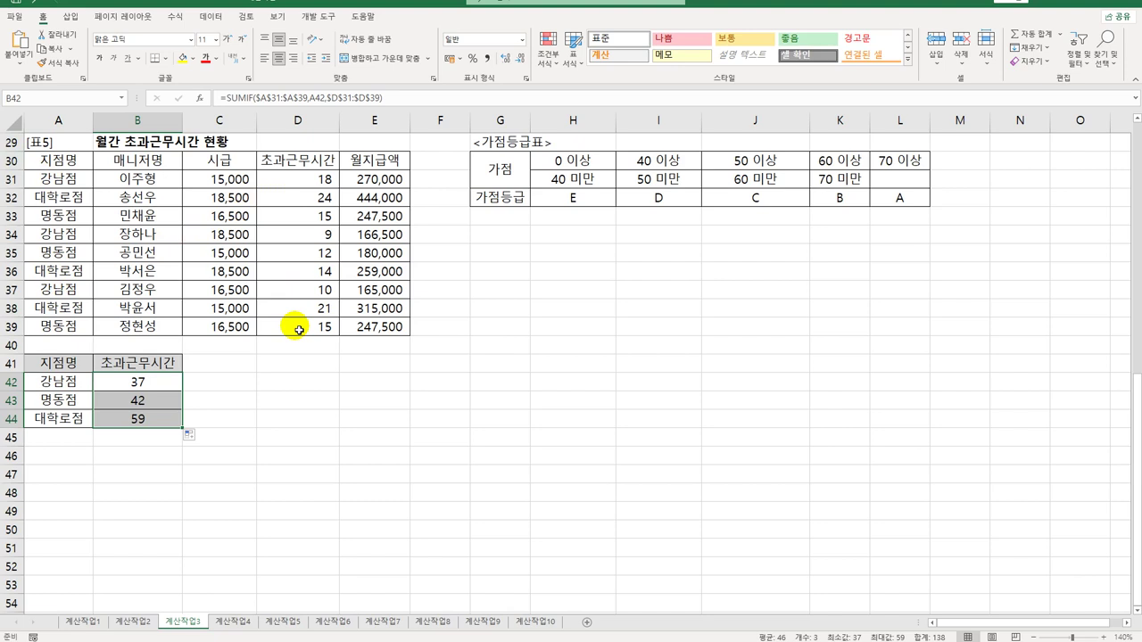
pyautogui.click(71, 402)
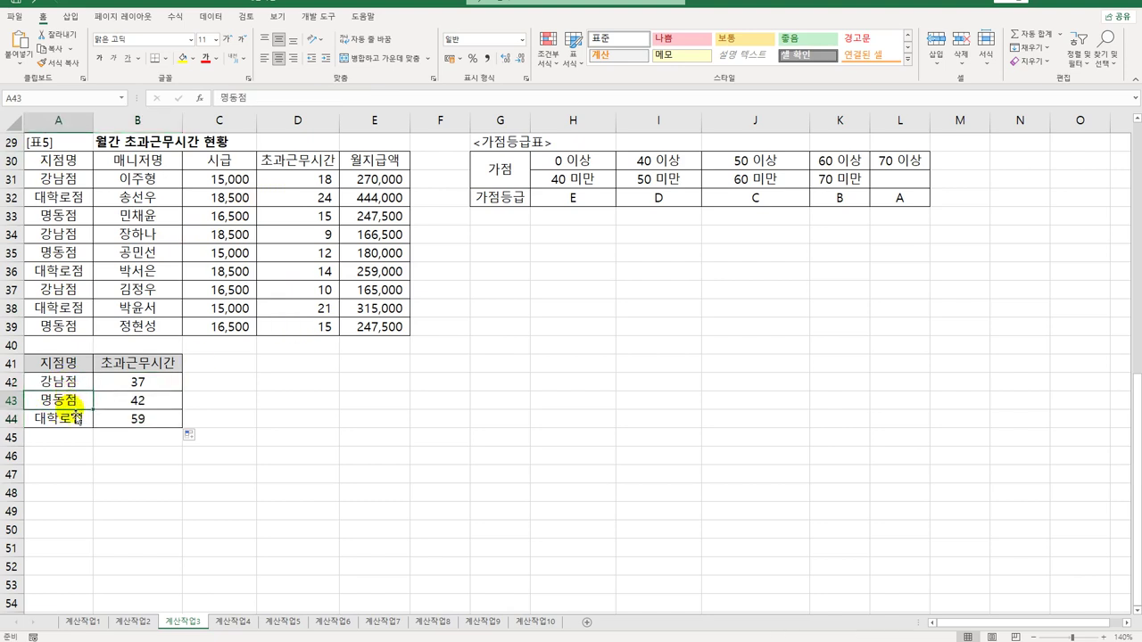
pyautogui.click(71, 417)
pyautogui.click(138, 382)
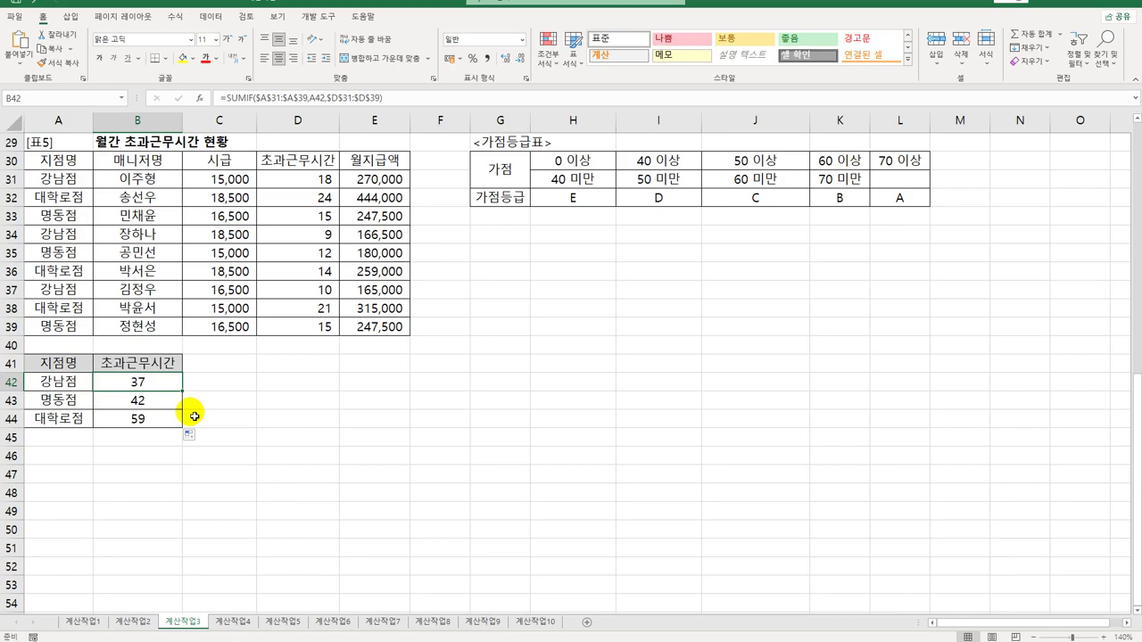
pyautogui.scroll(9, 194, 414)
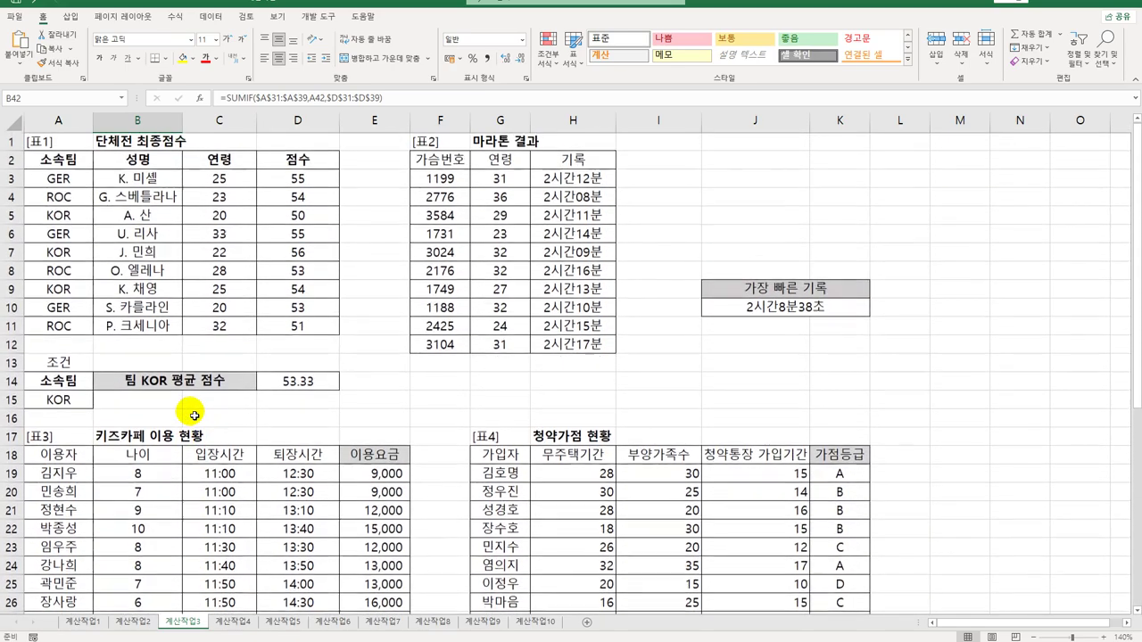